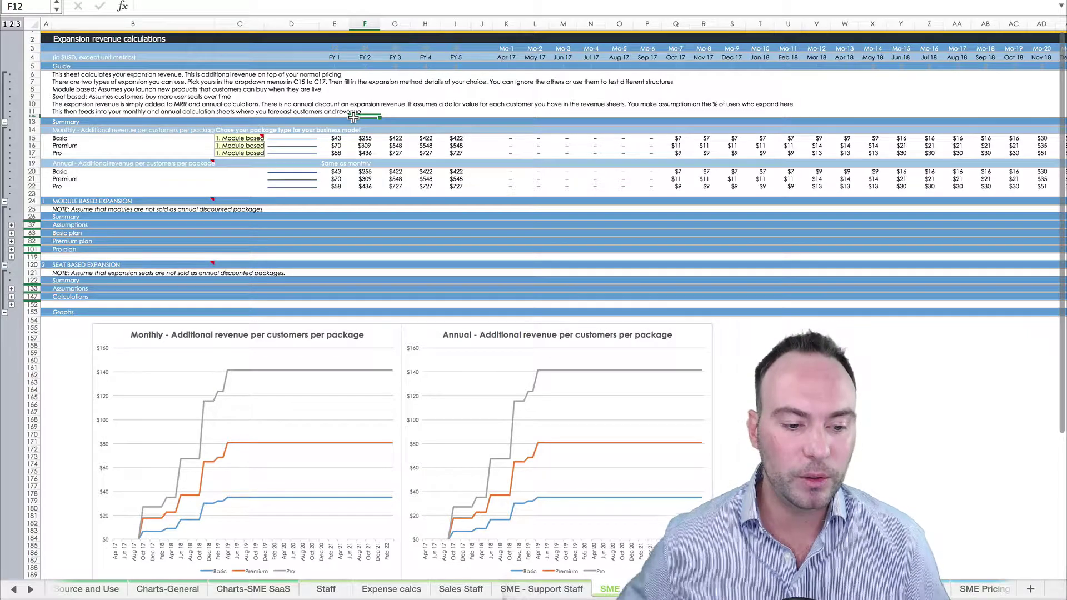
- Check the expansion types offered for the Basic package in C15 and leave the choice on Module based
click(106, 187)
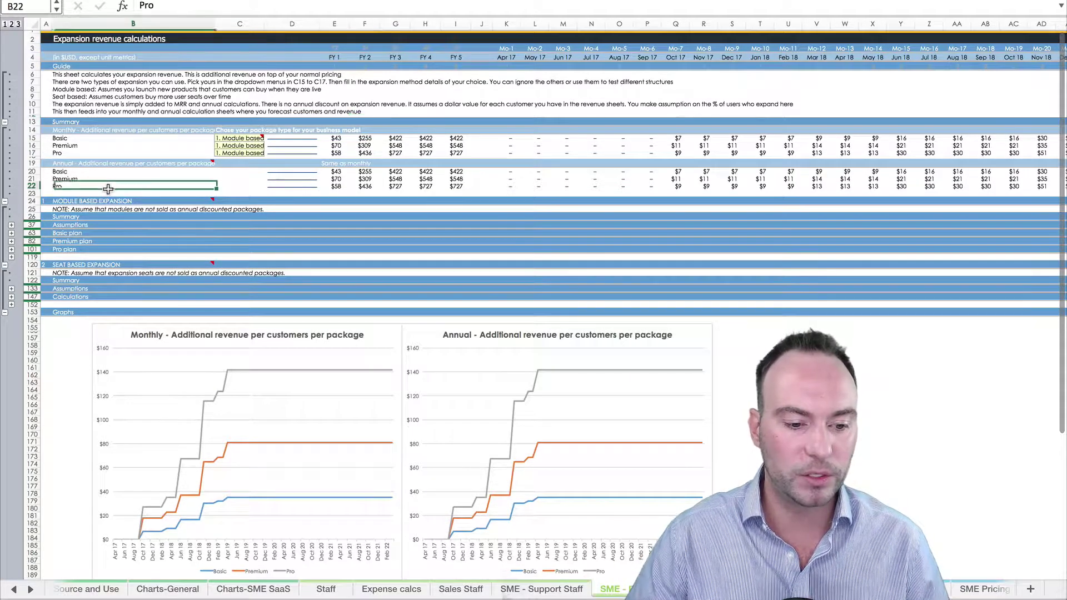
click(100, 281)
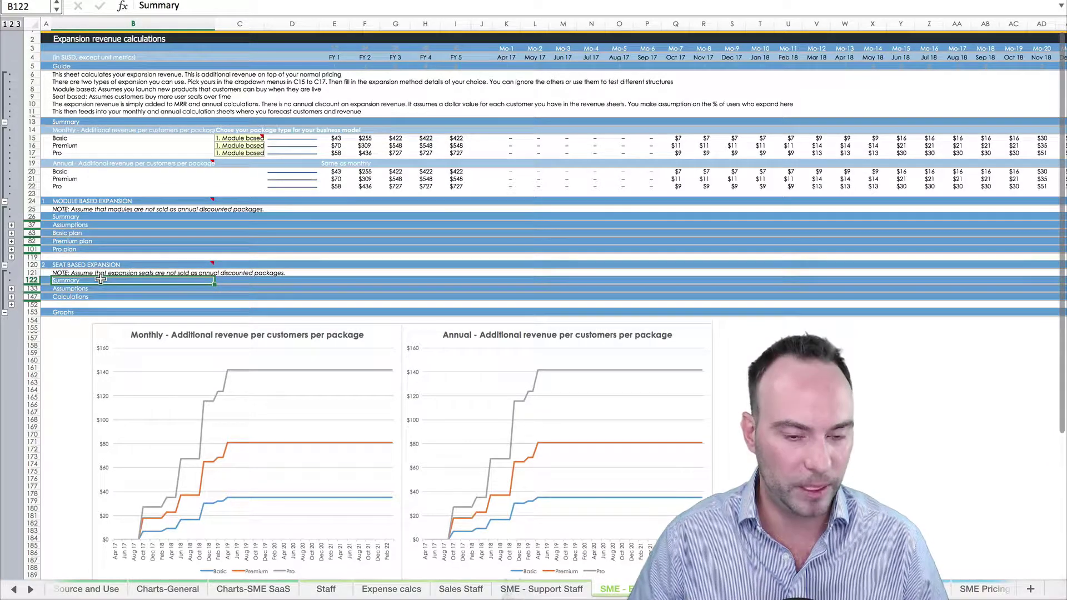
click(141, 215)
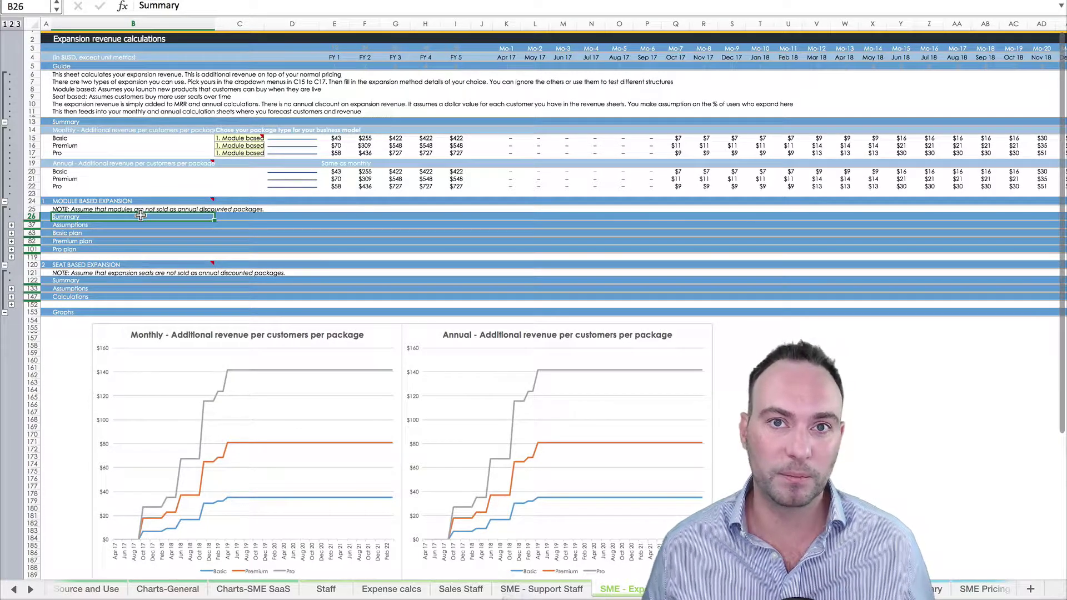
click(261, 139)
click(269, 137)
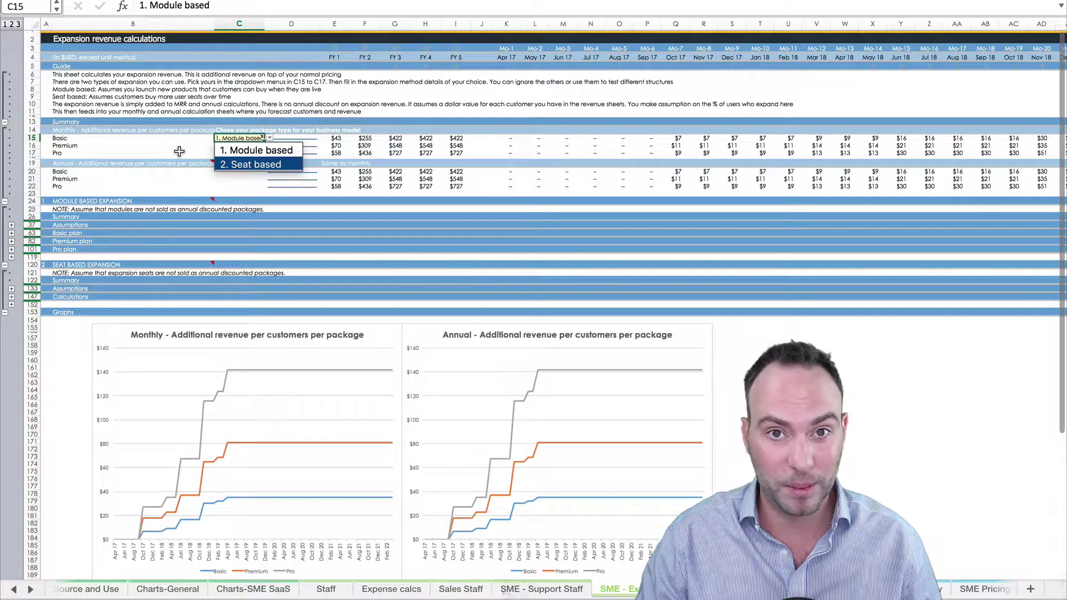
click(206, 154)
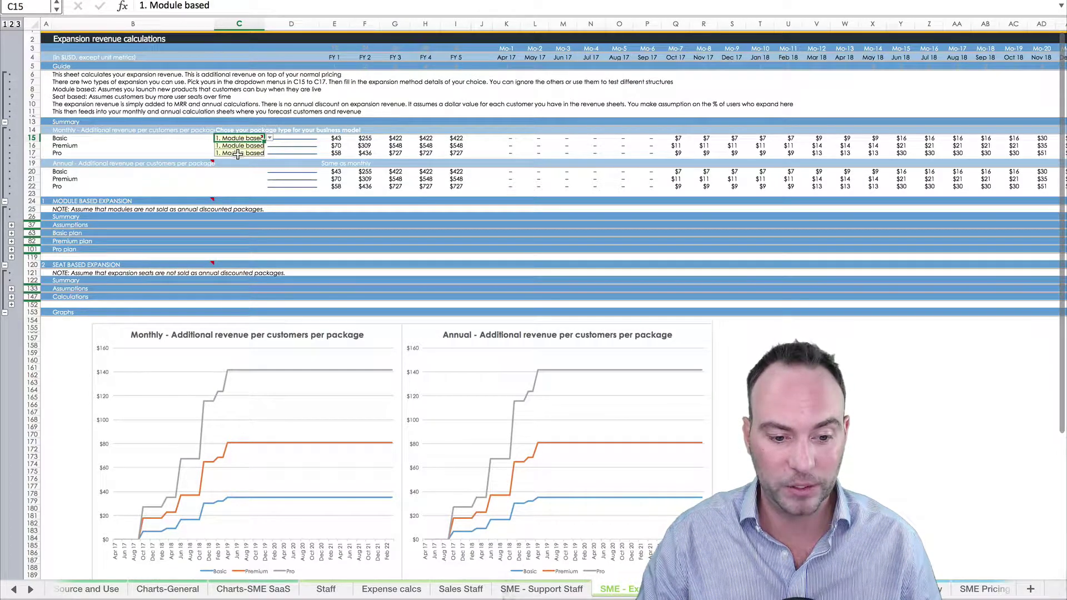
- Inspect the monthly Pro formula in Q17 and the annual Premium formula in R21 of the summary
click(675, 153)
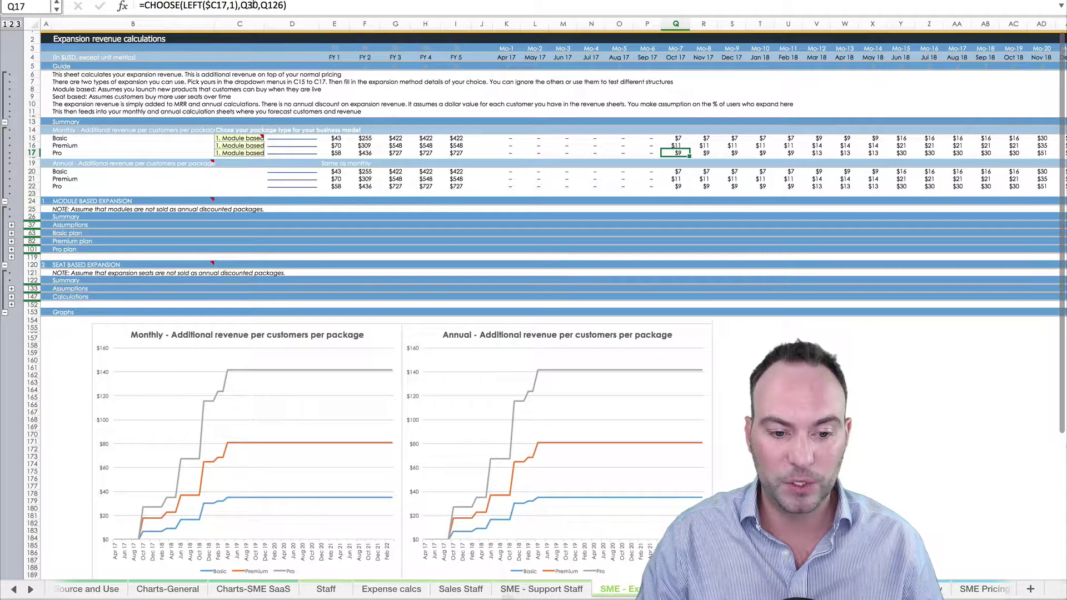
click(279, 6)
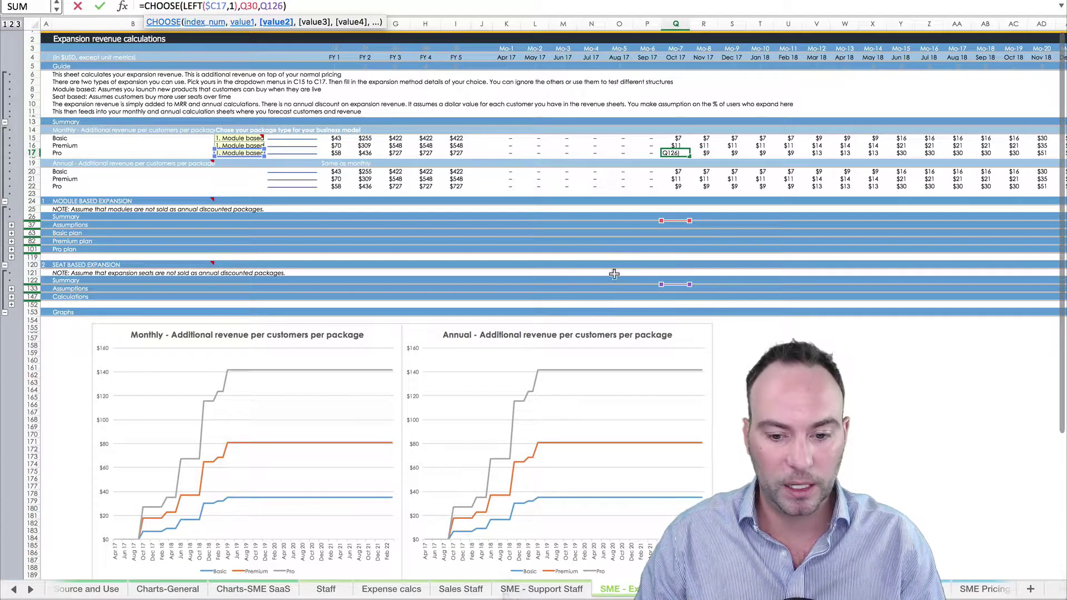
key(Escape)
click(715, 181)
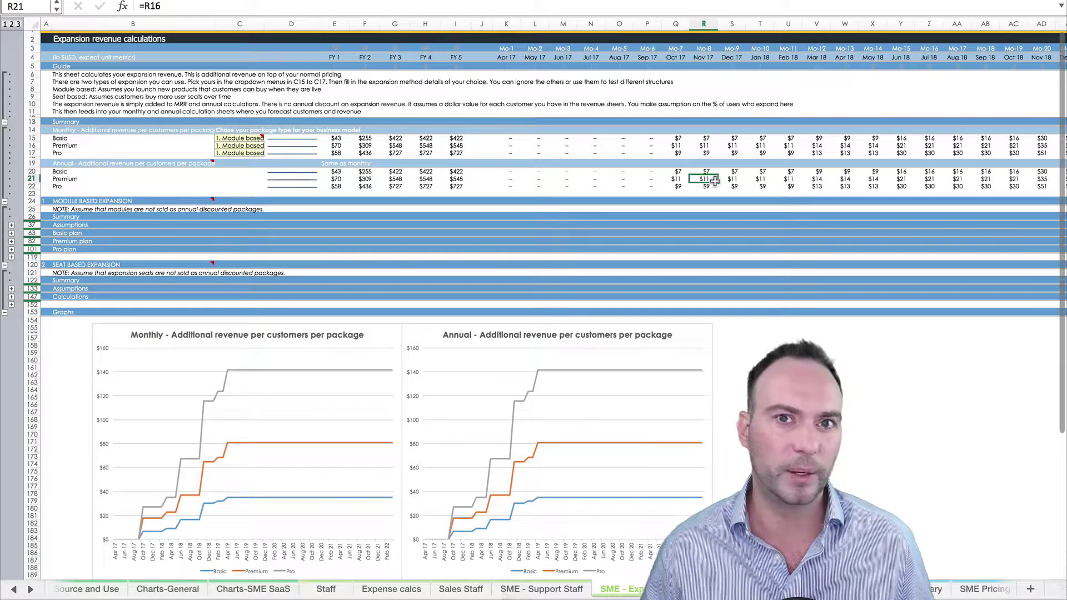
- Expand all grouped rows and go to the monthly summary of the module based expansion section
click(20, 25)
click(212, 233)
scroll(212, 235, down, 3)
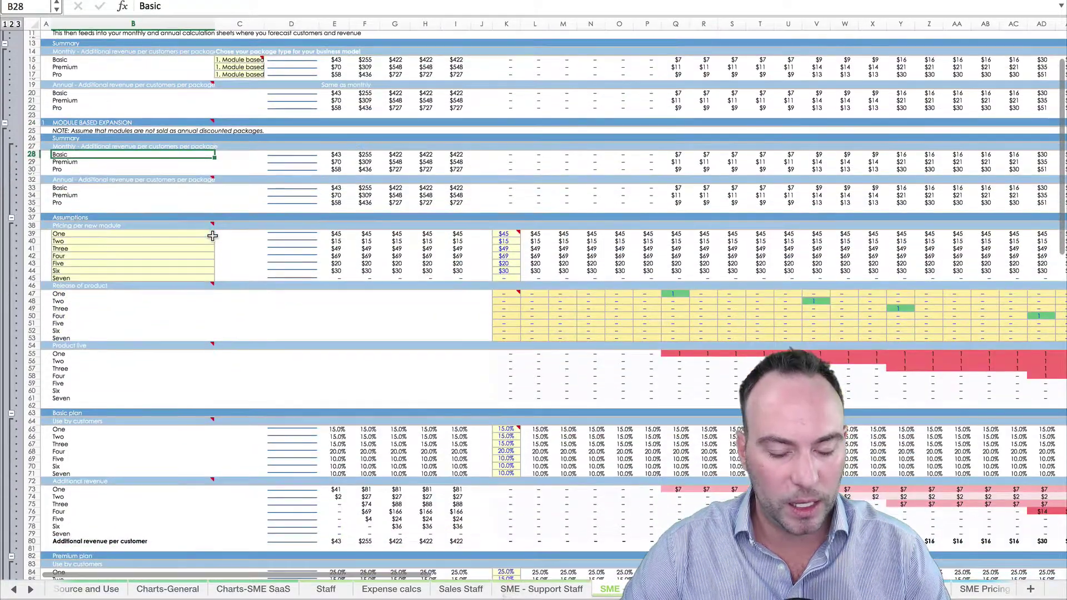
click(714, 168)
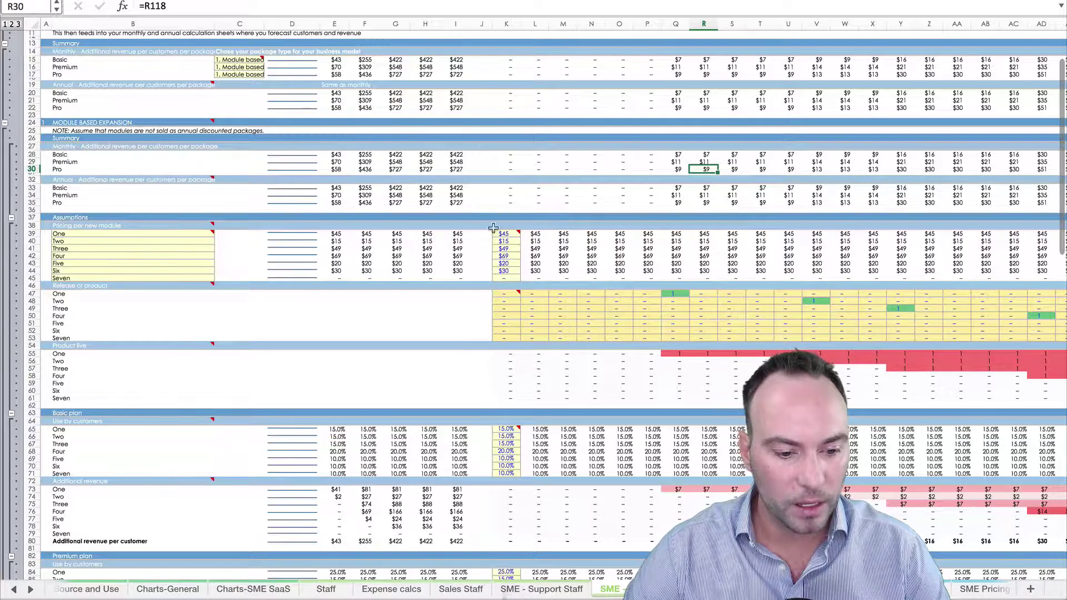
- Review the module names in B39:B45 and the monthly prices in the Pricing per new module block
drag(108, 232, 107, 278)
click(74, 235)
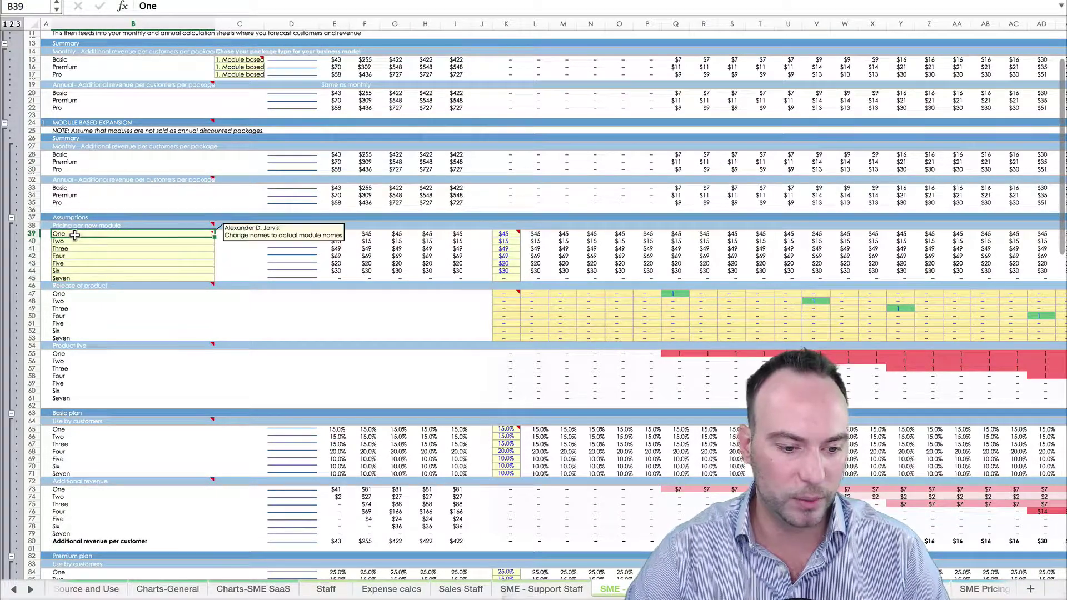
key(Down)
key(Down)
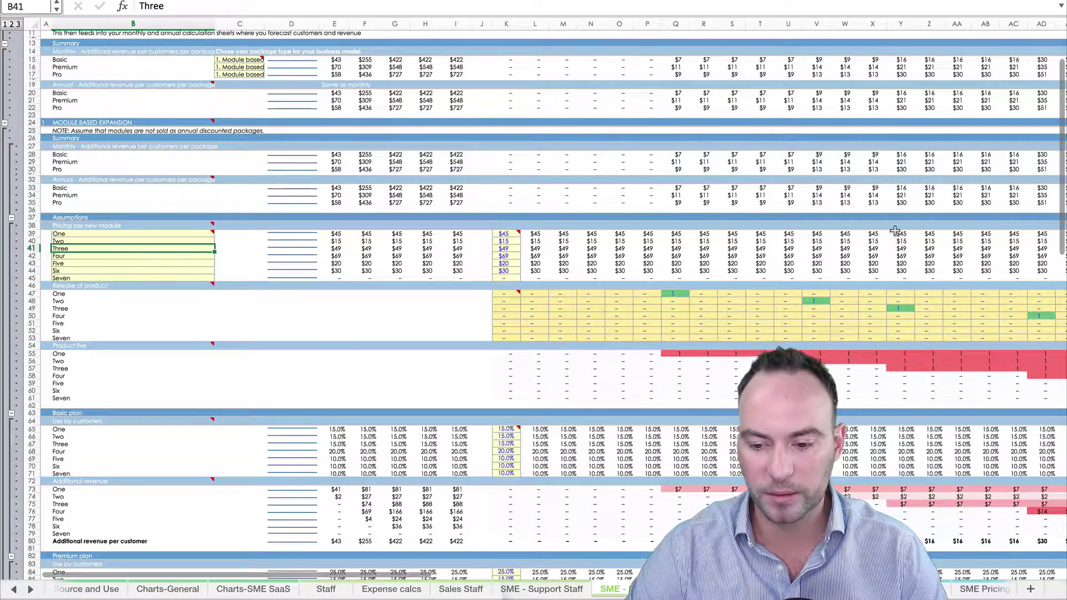
click(563, 263)
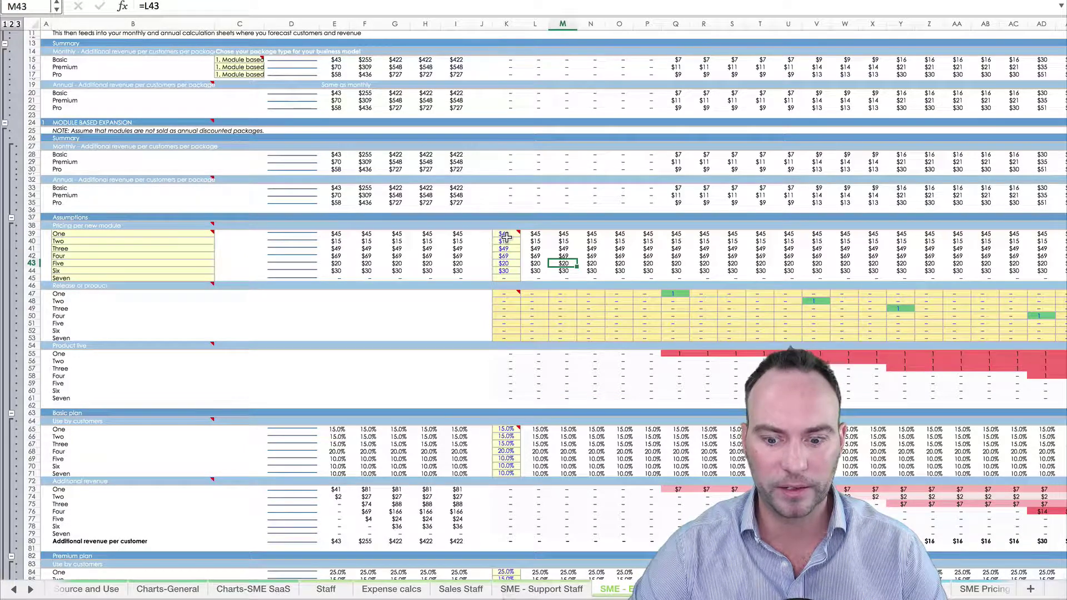
- Review the release month flags for modules One to Four in the Release of product block
click(670, 294)
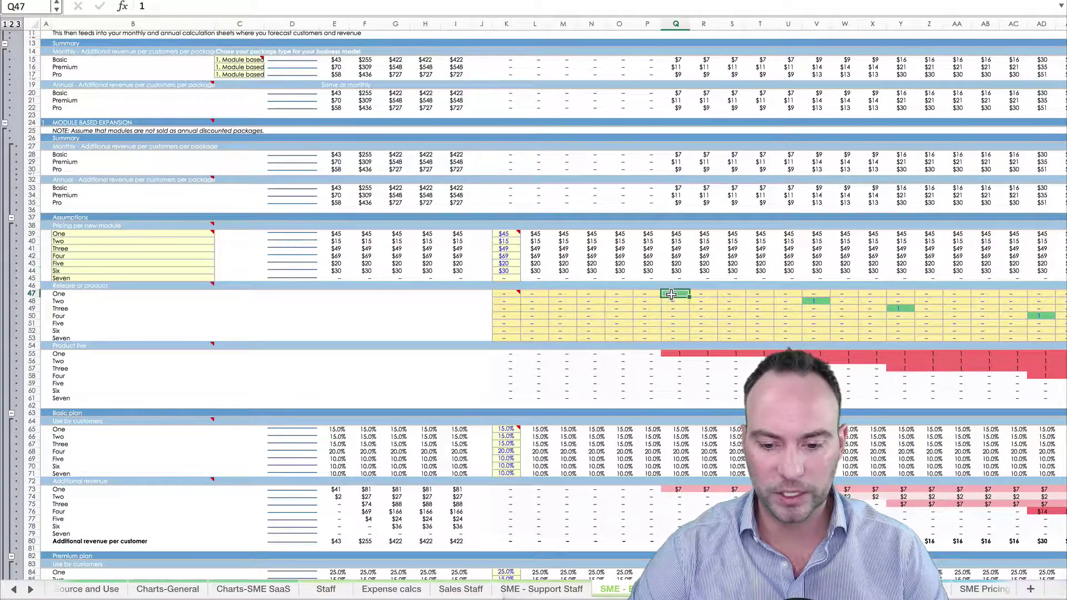
click(816, 300)
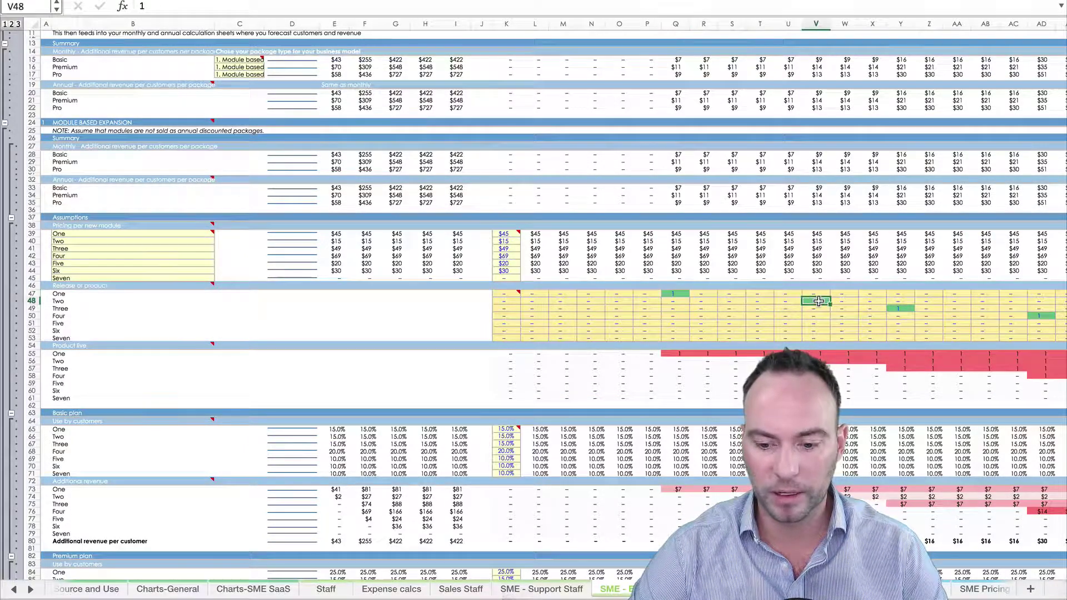
click(907, 310)
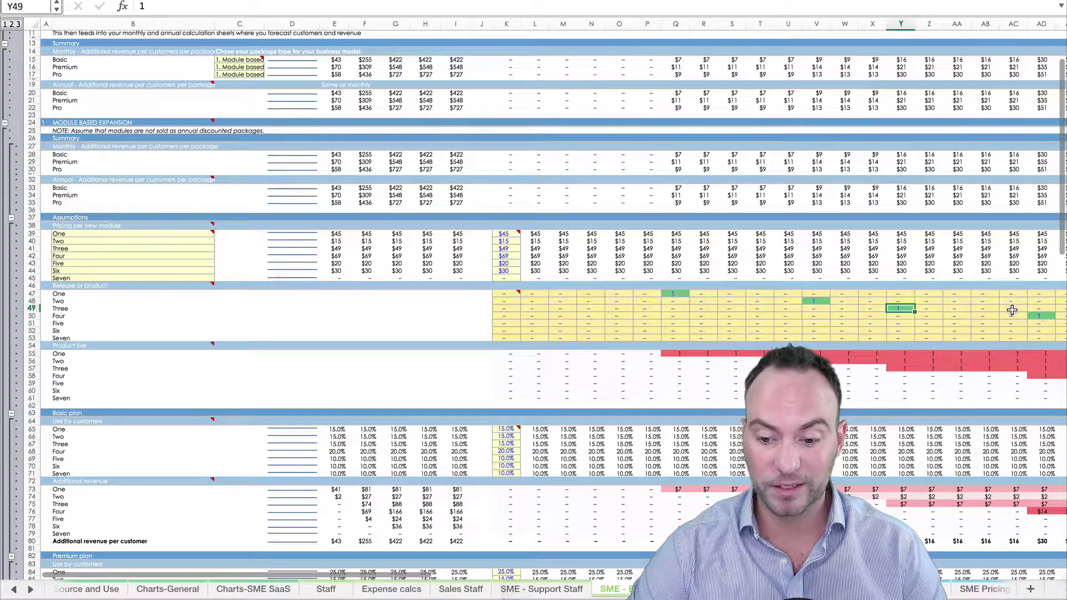
click(1042, 315)
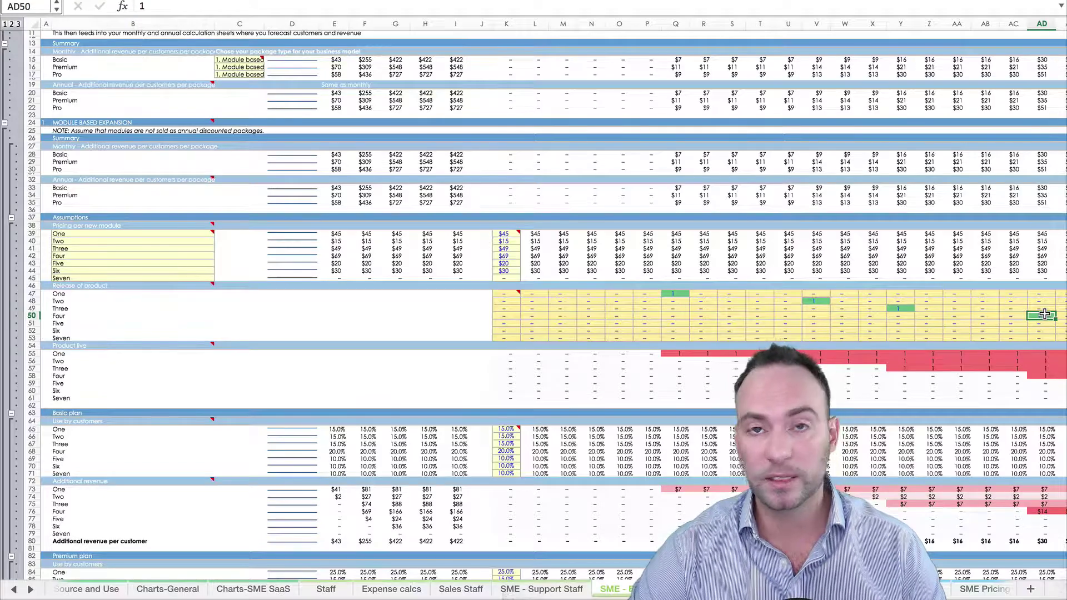
click(647, 315)
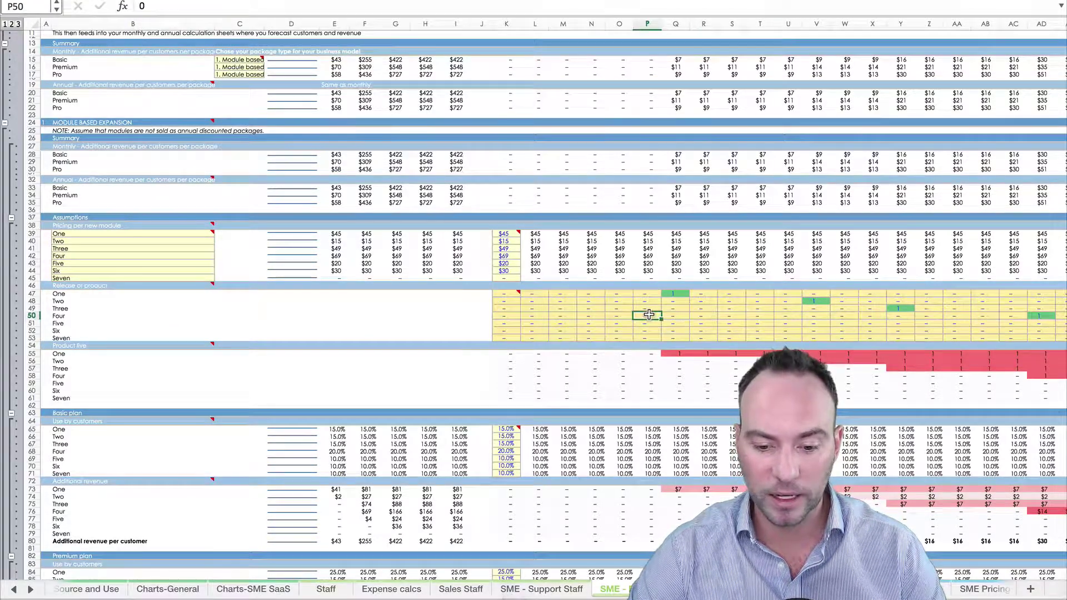
text(1)
key(Escape)
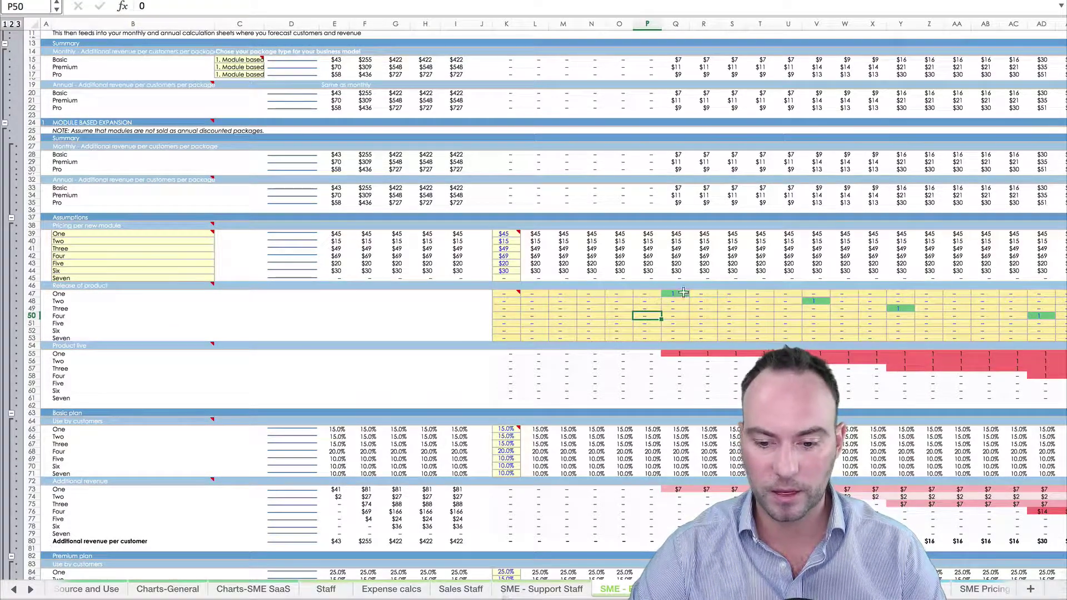
- Examine the release flags and Product live rows of all modules across the forecast months
scroll(951, 276, right, 5)
scroll(951, 276, up, 1)
scroll(951, 276, down, 3)
scroll(950, 276, right, 6)
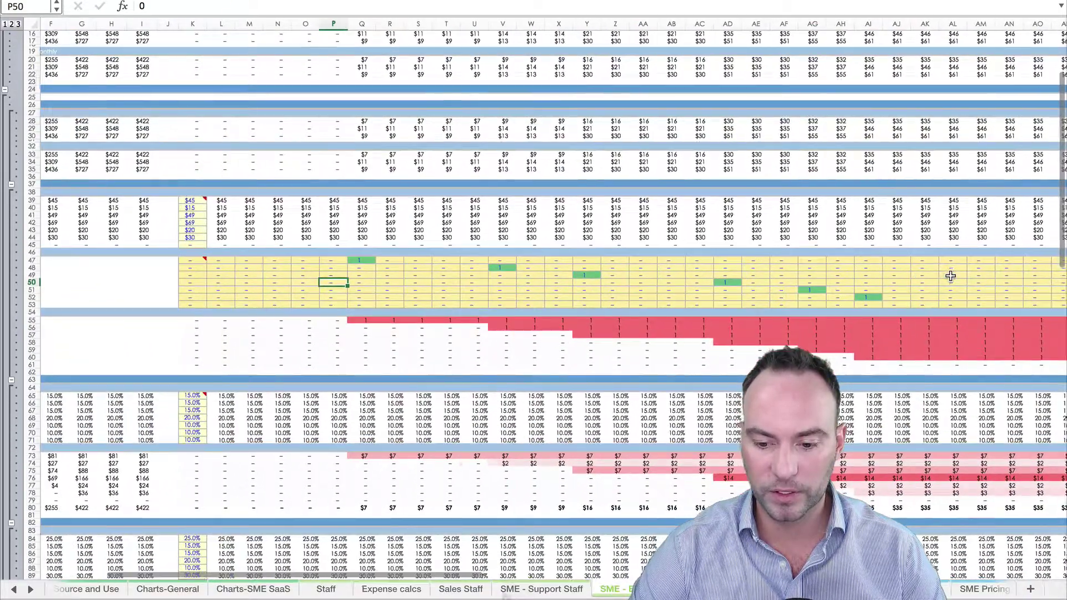
scroll(352, 286, left, 5)
scroll(353, 286, up, 1)
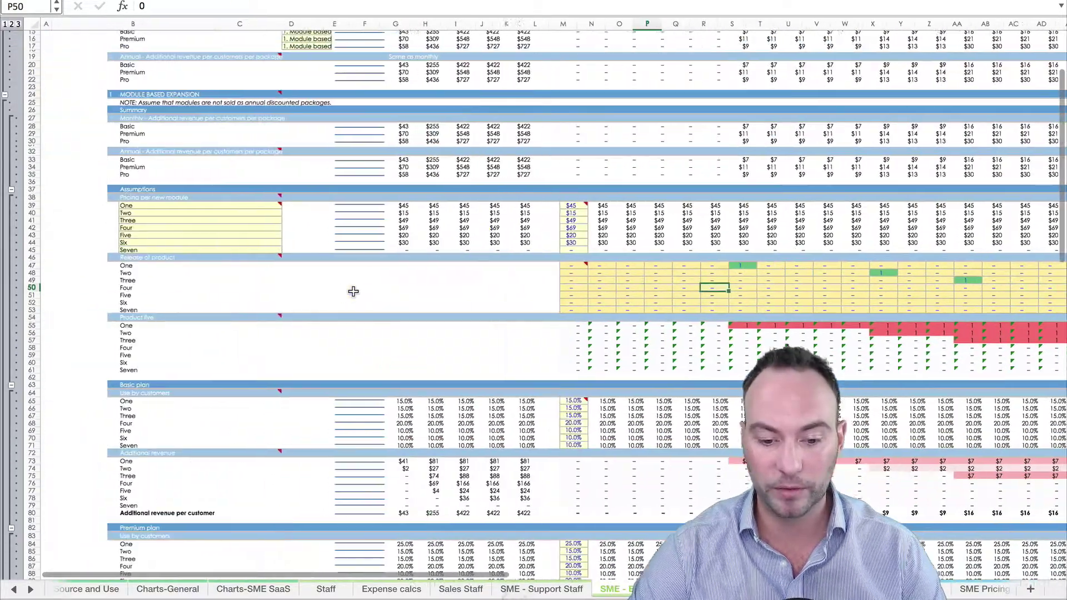
- Examine the Basic plan's customer usage percentages and the additional revenue formula for module Two in Q74
click(463, 339)
scroll(463, 339, down, 7)
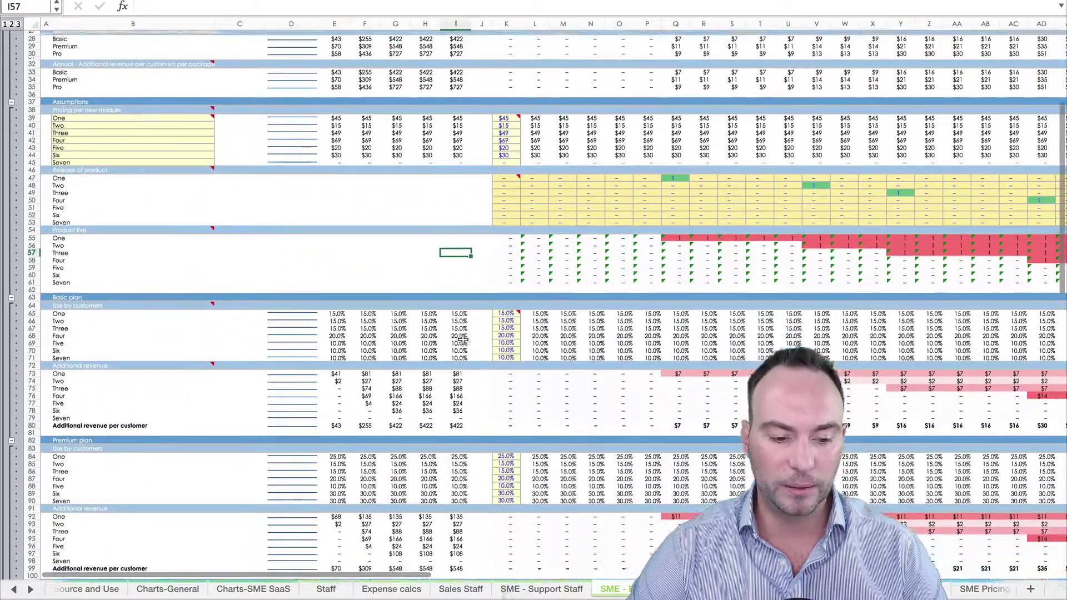
scroll(607, 285, down, 5)
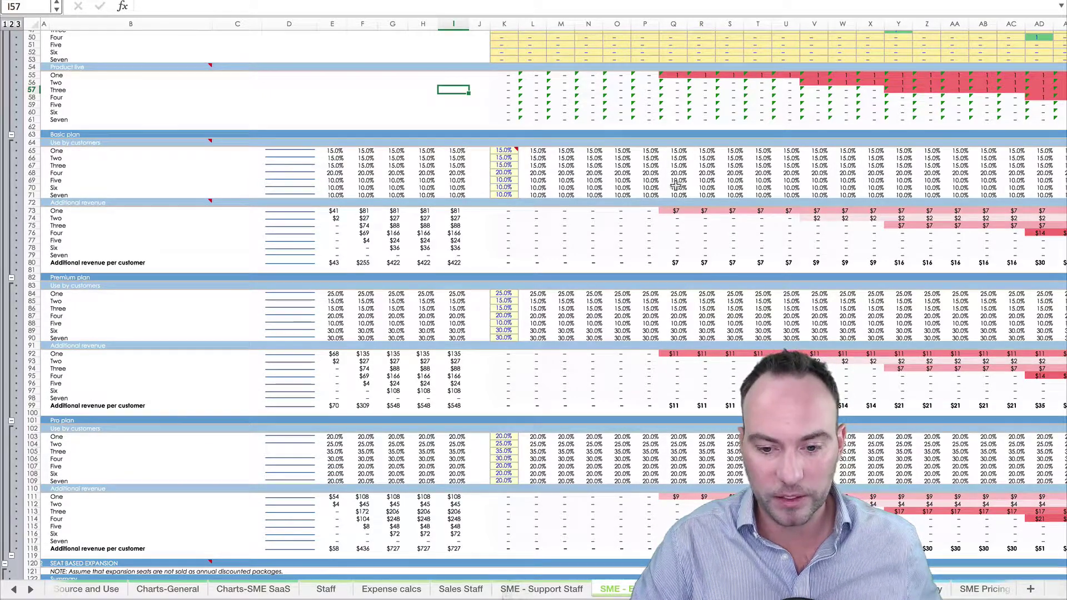
click(673, 215)
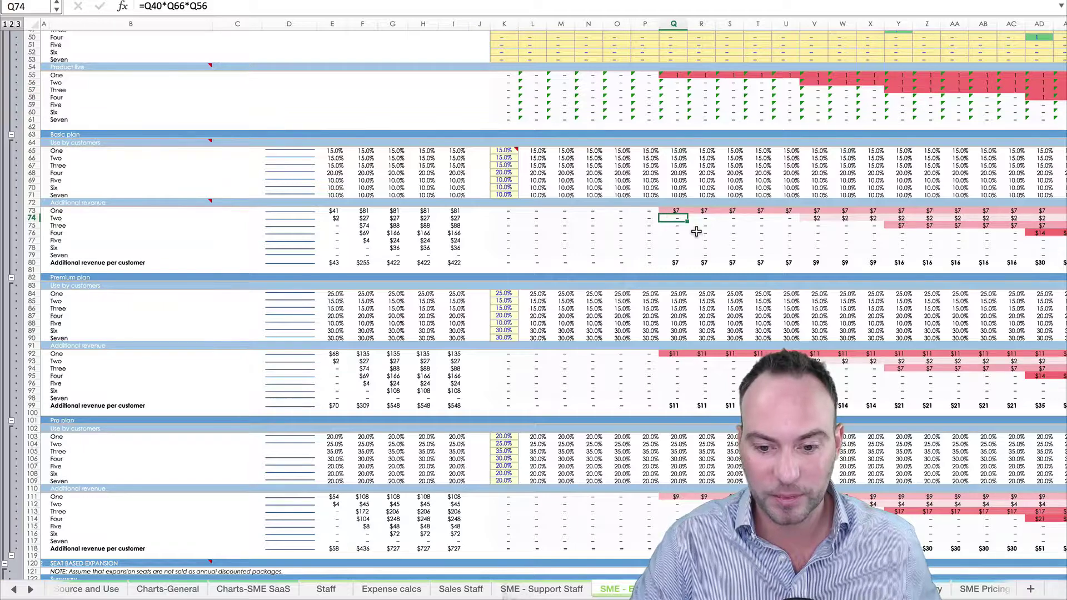
scroll(689, 228, up, 6)
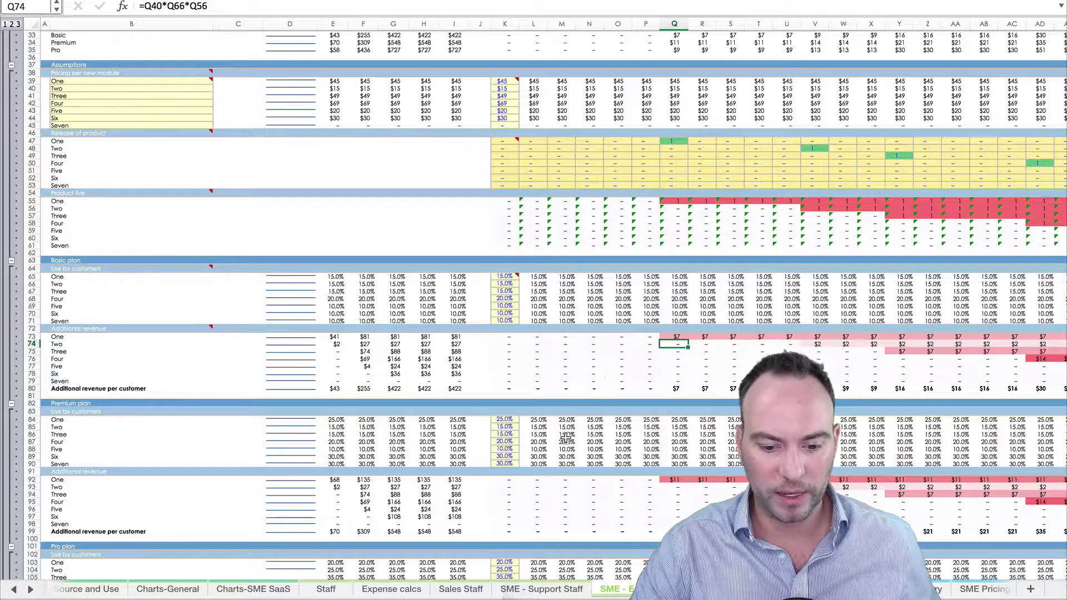
- Examine the Premium plan usage in L85 and the Pro plan additional revenue formula in L113 against the module assumptions
click(537, 427)
scroll(547, 427, down, 7)
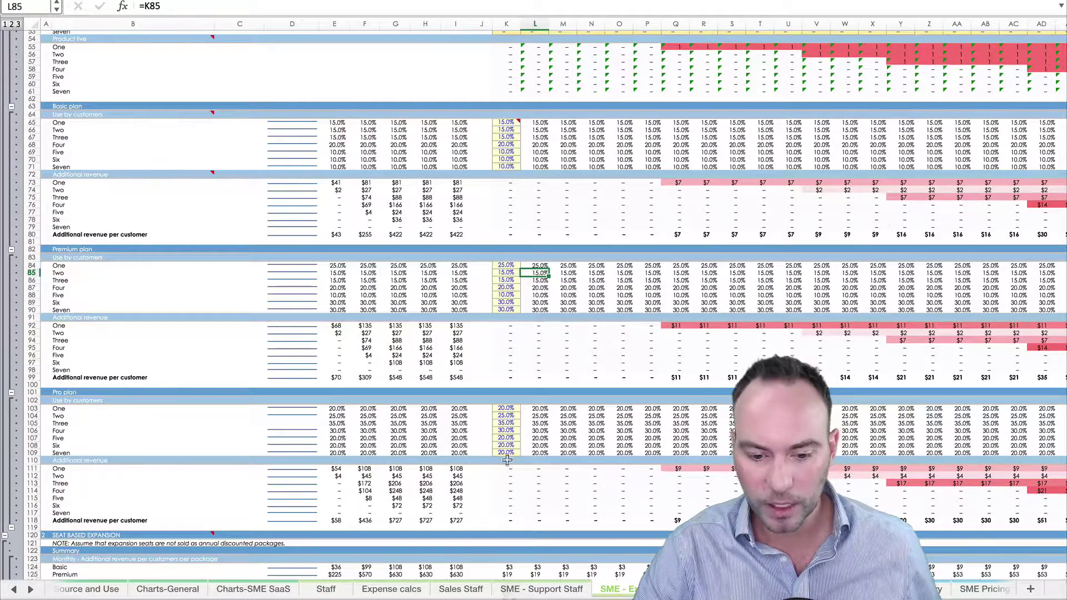
click(536, 484)
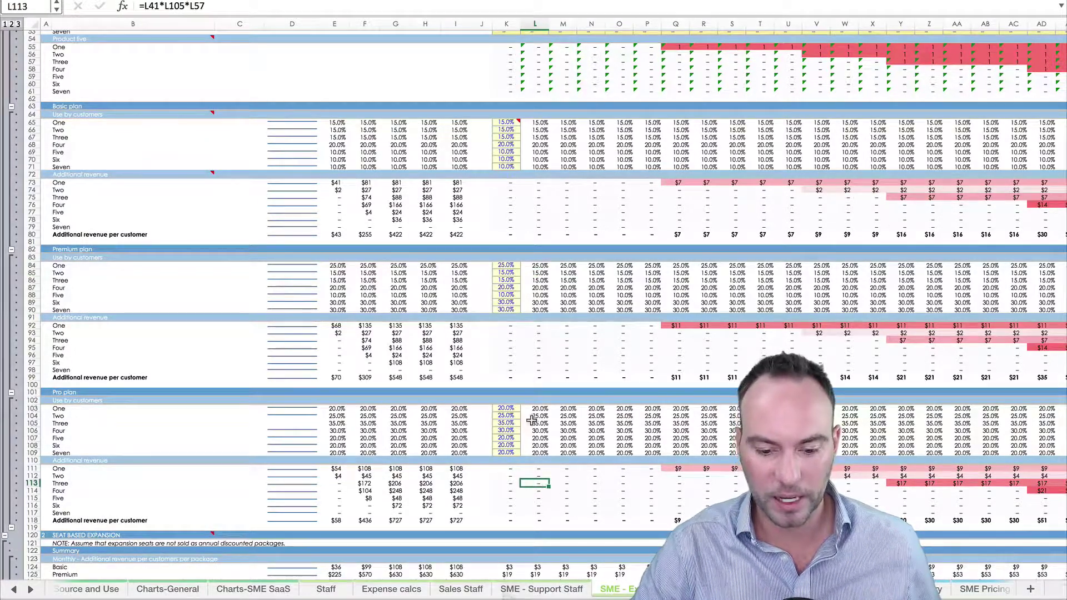
scroll(550, 369, up, 10)
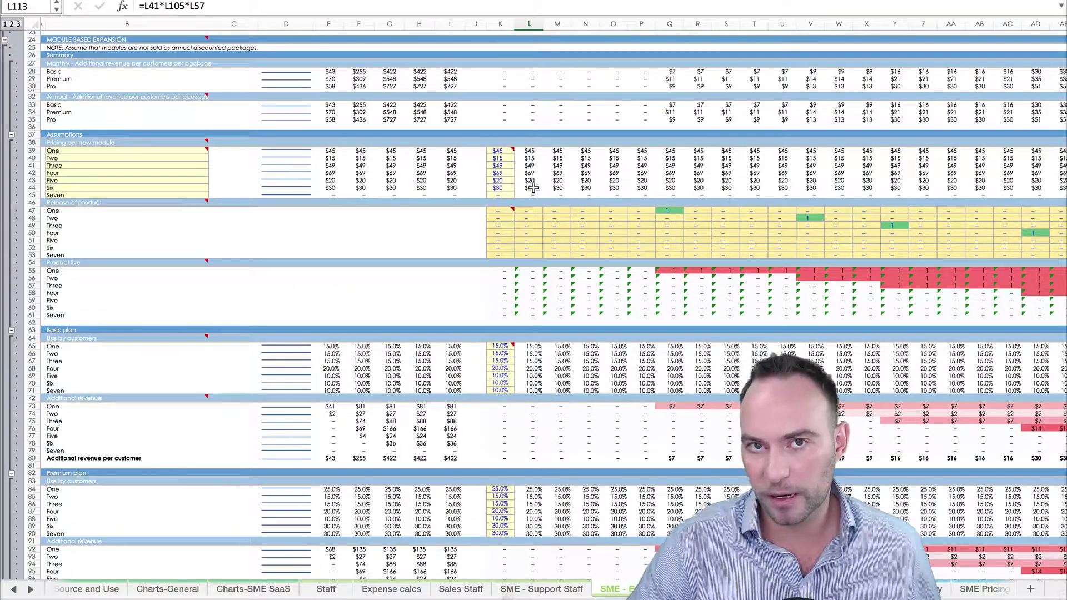
scroll(533, 188, down, 11)
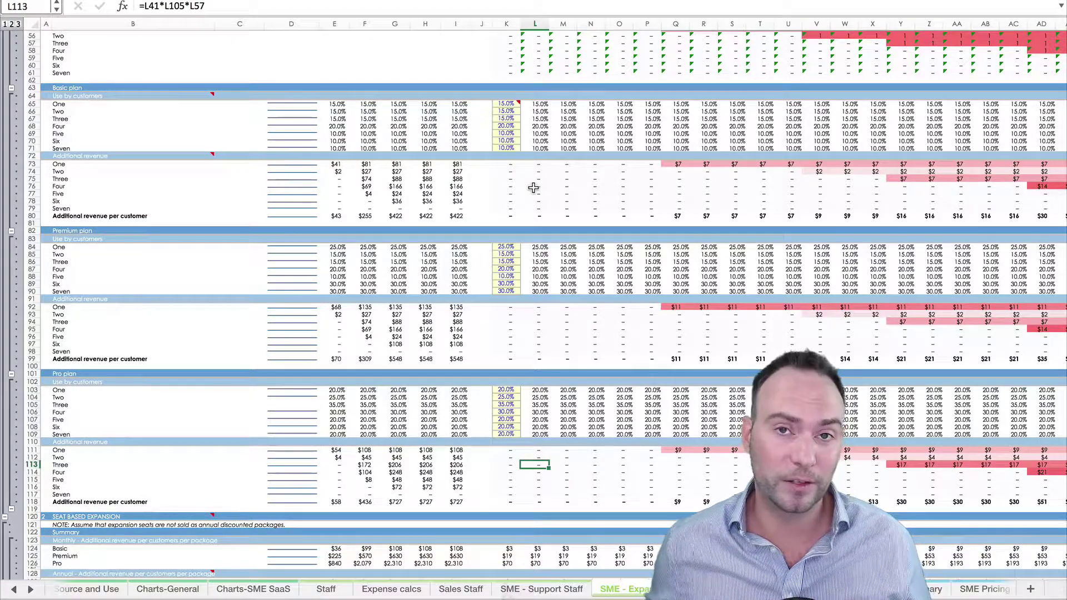
- Review the average additional seats and price per additional seat inputs in column K of the seat based expansion section
scroll(533, 187, down, 15)
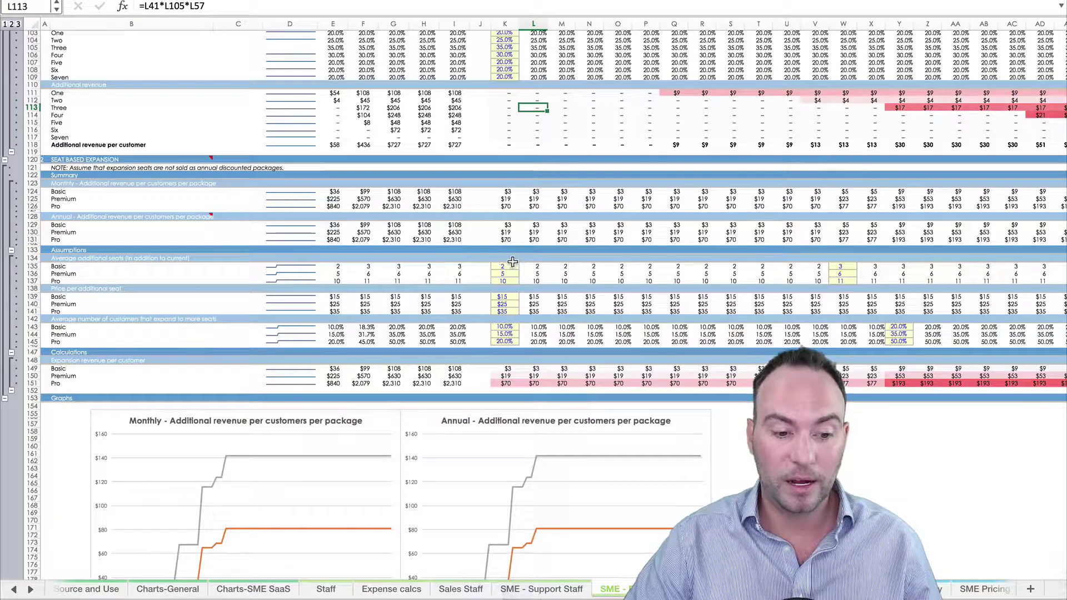
click(510, 265)
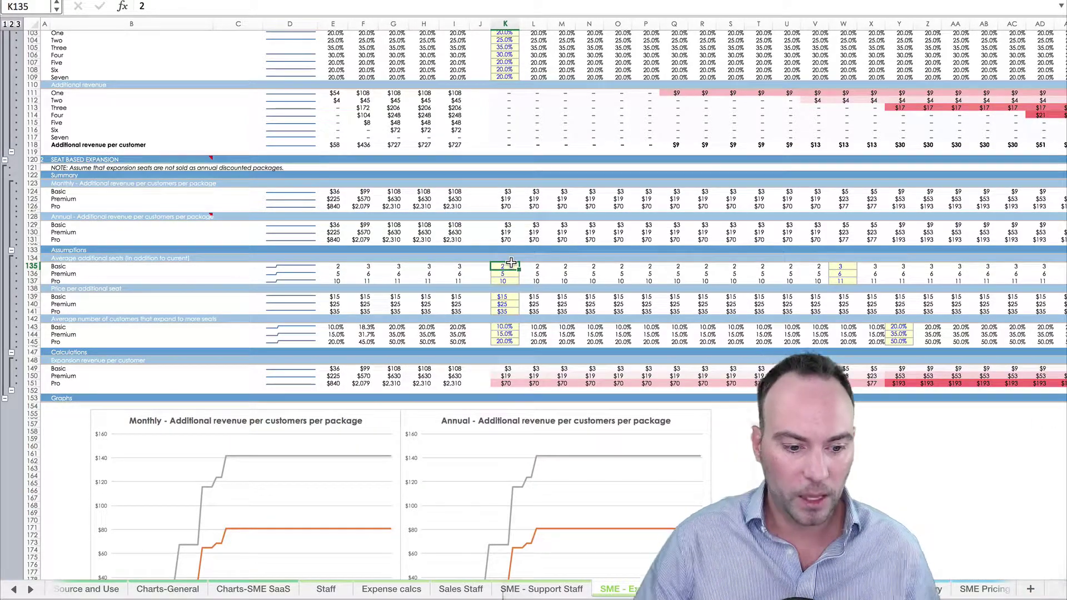
key(Down)
key(Down)
key(Down)
key(Down)
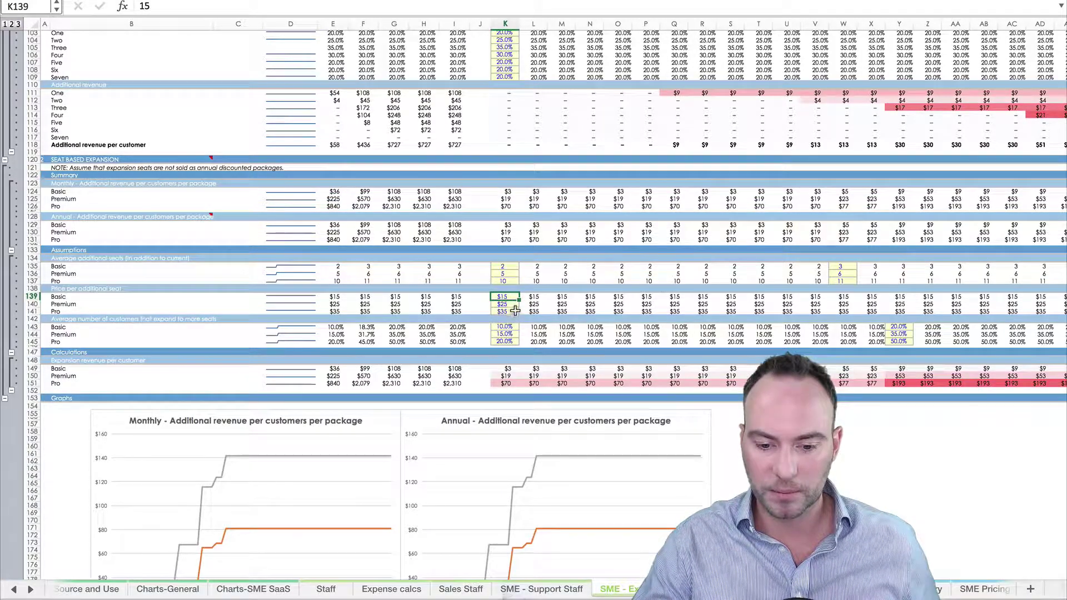
- Review the share of customers that expand to more seats, including the changed rates in Y143:Y145
drag(897, 325, 899, 342)
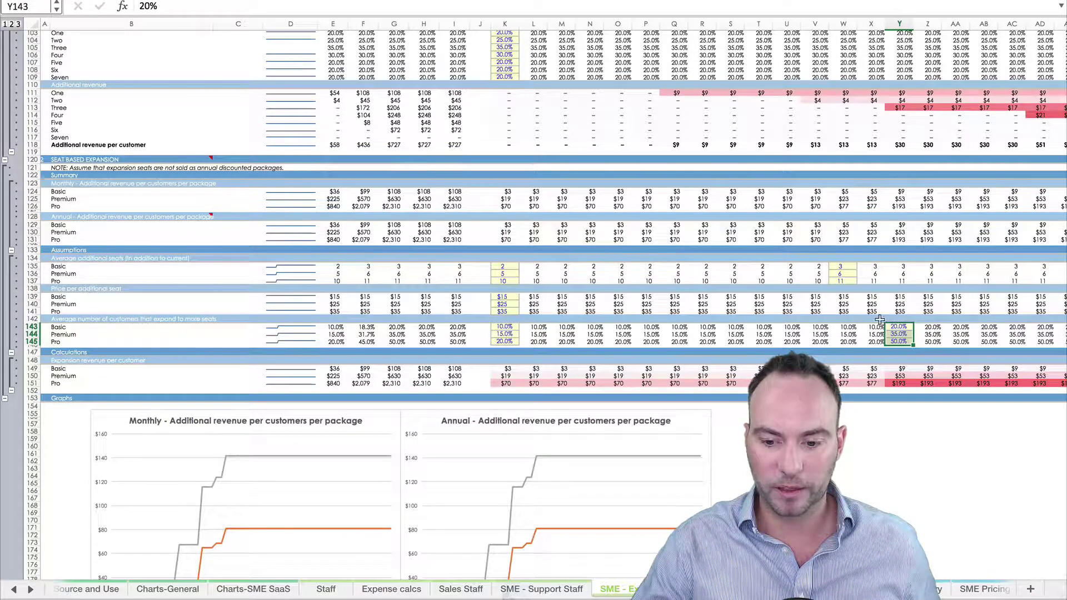
drag(847, 328, 928, 341)
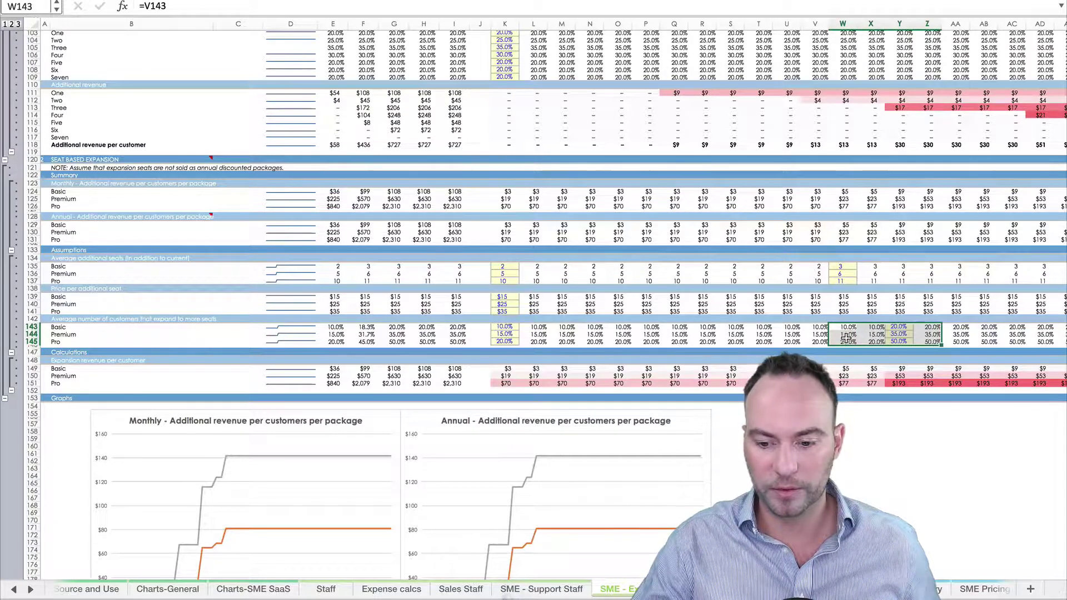
click(674, 326)
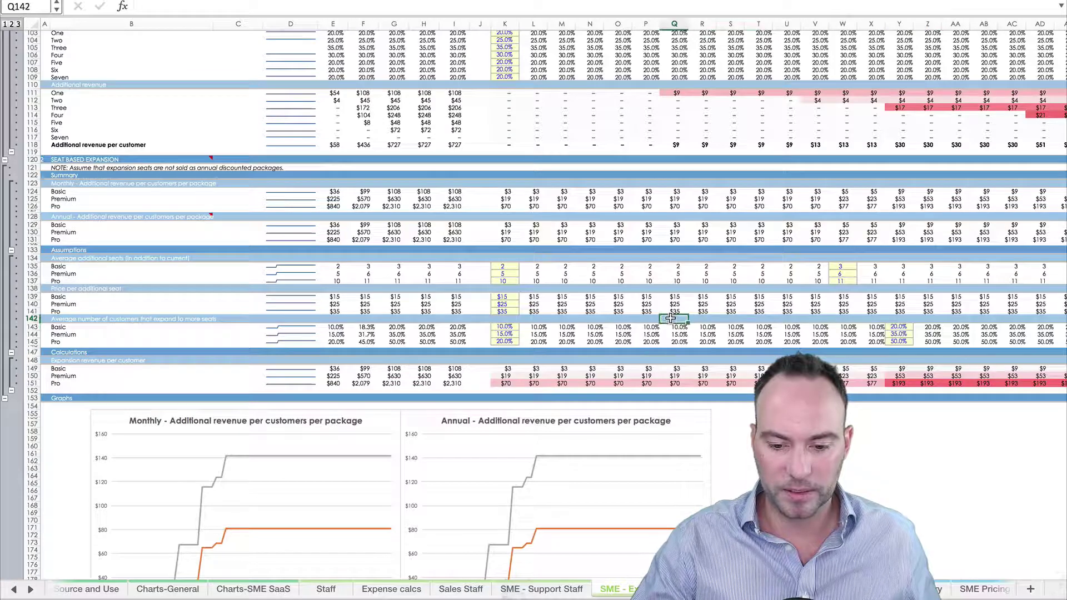
- Inspect the expansion revenue formula for the Basic plan in K149 and the seat, price and percentage cells it references
click(165, 6)
key(Escape)
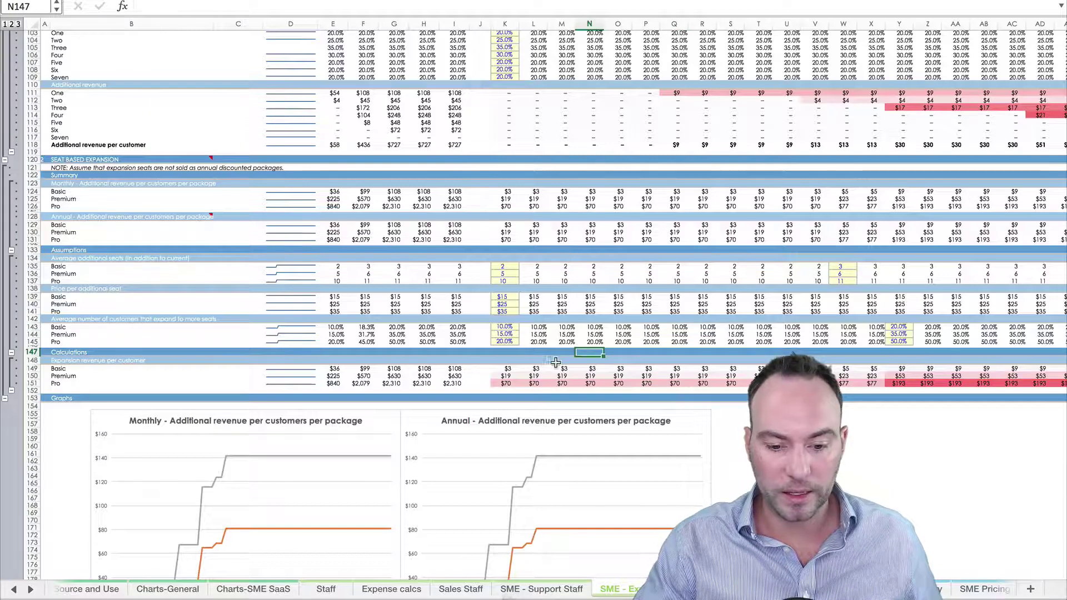
click(512, 369)
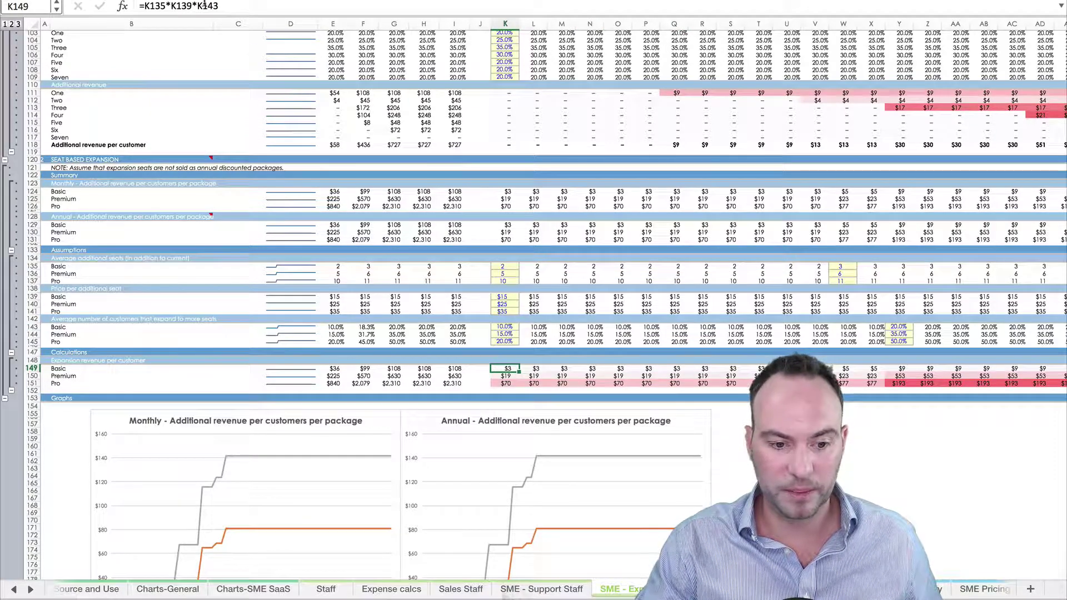
key(F2)
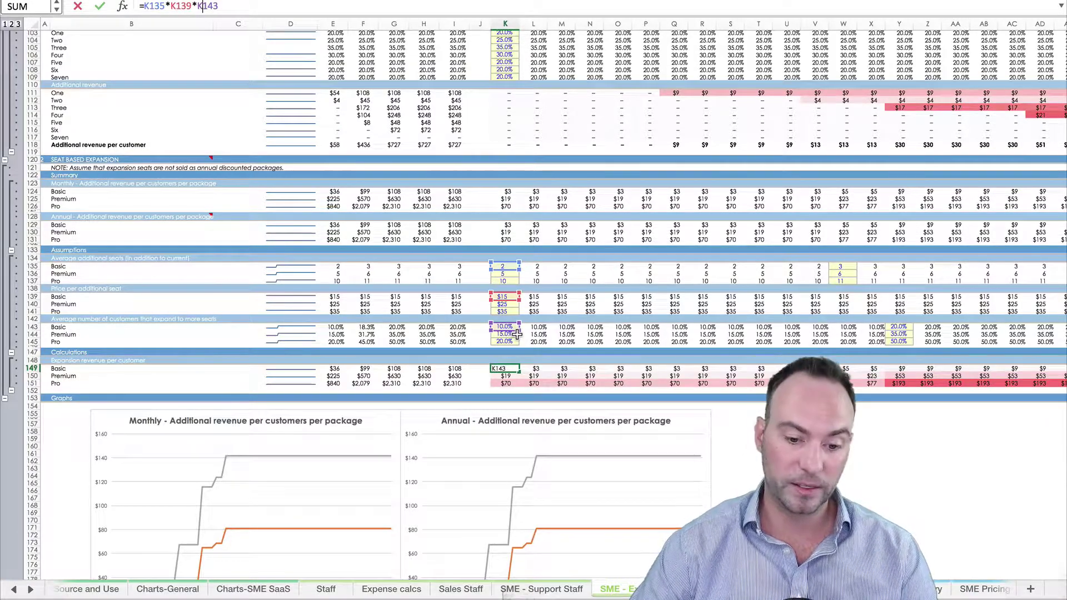
key(Escape)
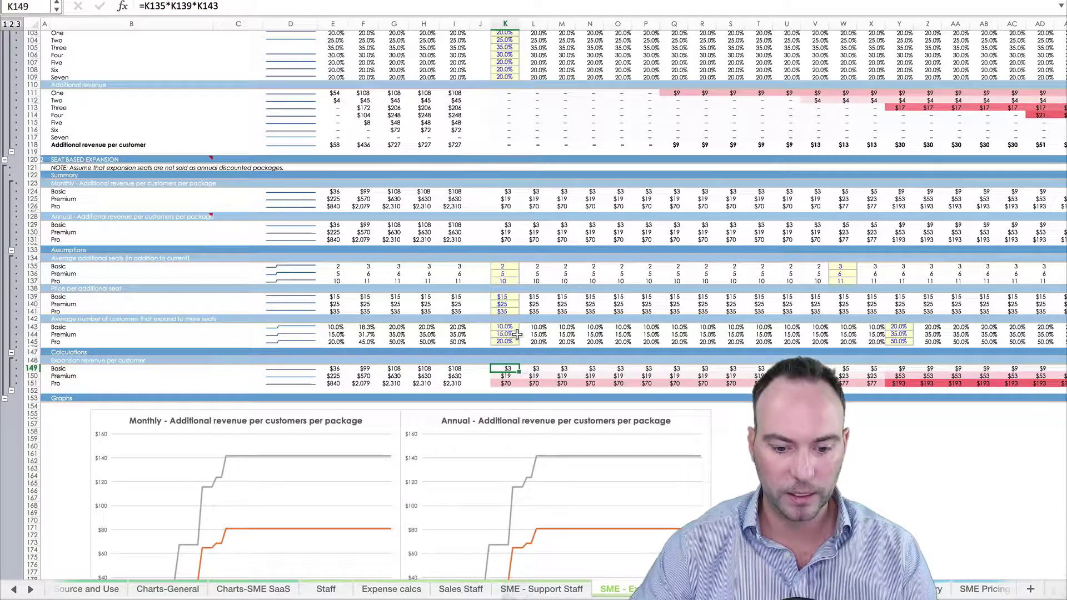
- View the monthly and annual additional revenue graphs, check K143, and return to the expansion revenue sheet's summary
scroll(516, 334, down, 10)
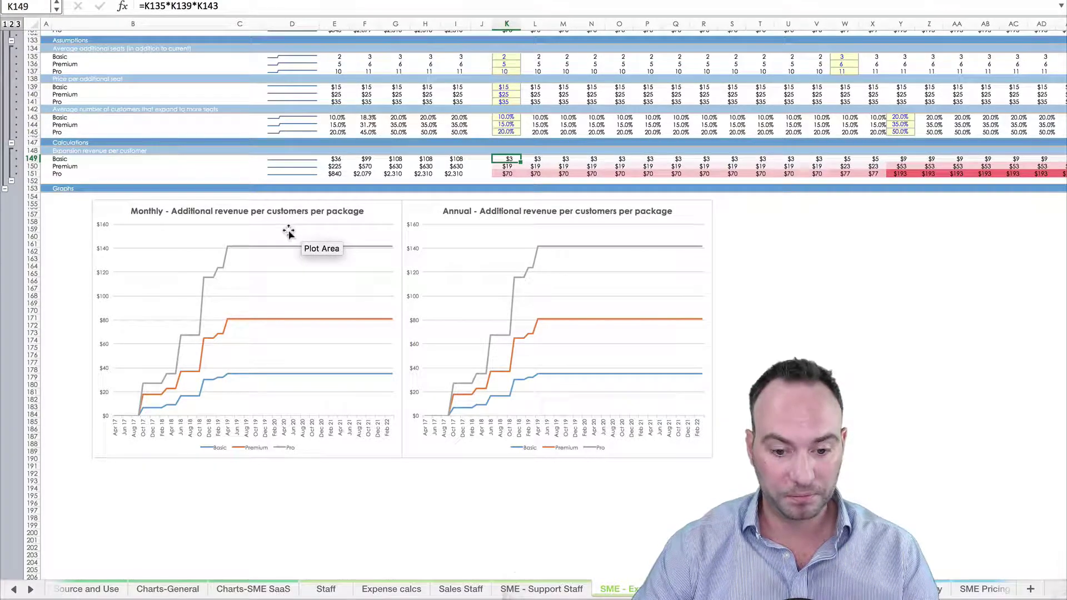
click(509, 115)
scroll(510, 115, up, 20)
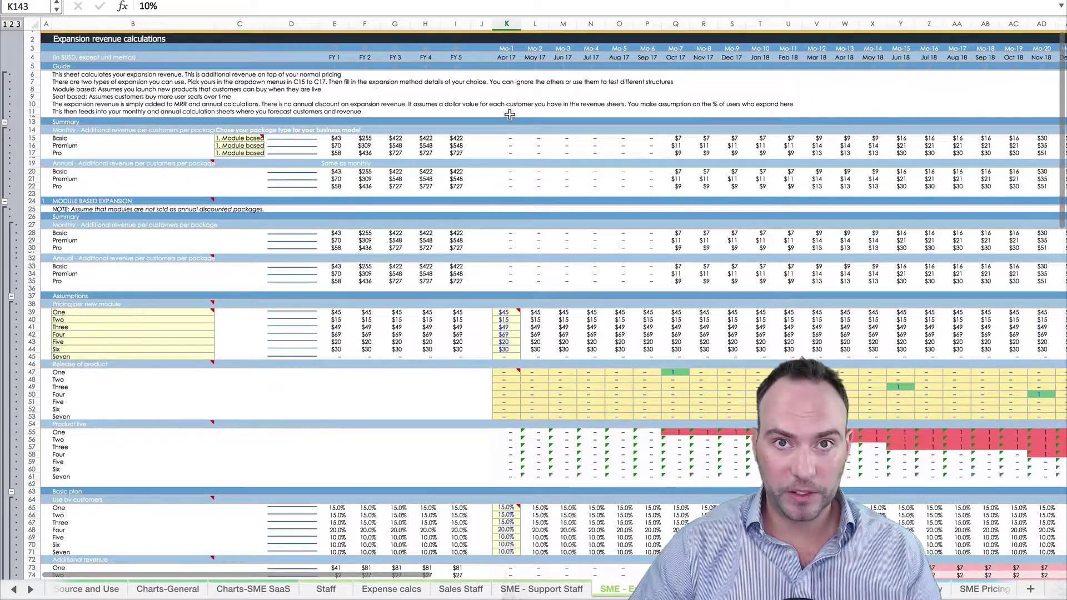
- Go to the Professional services sheet and review its guide, link assumptions and professional services revenue summary
key(ctrl+Page_Down)
click(343, 131)
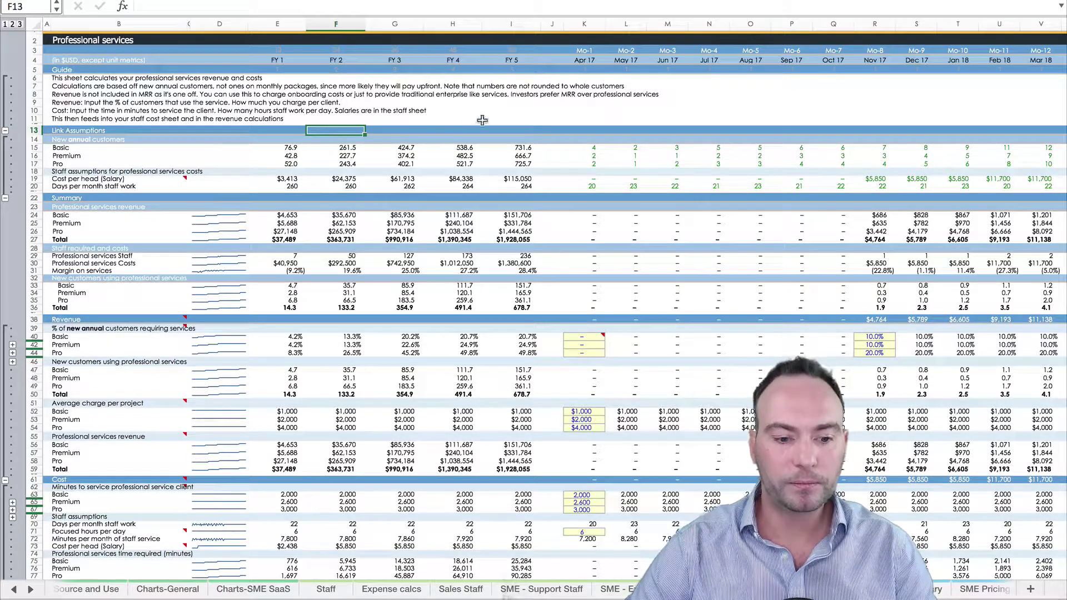
click(637, 172)
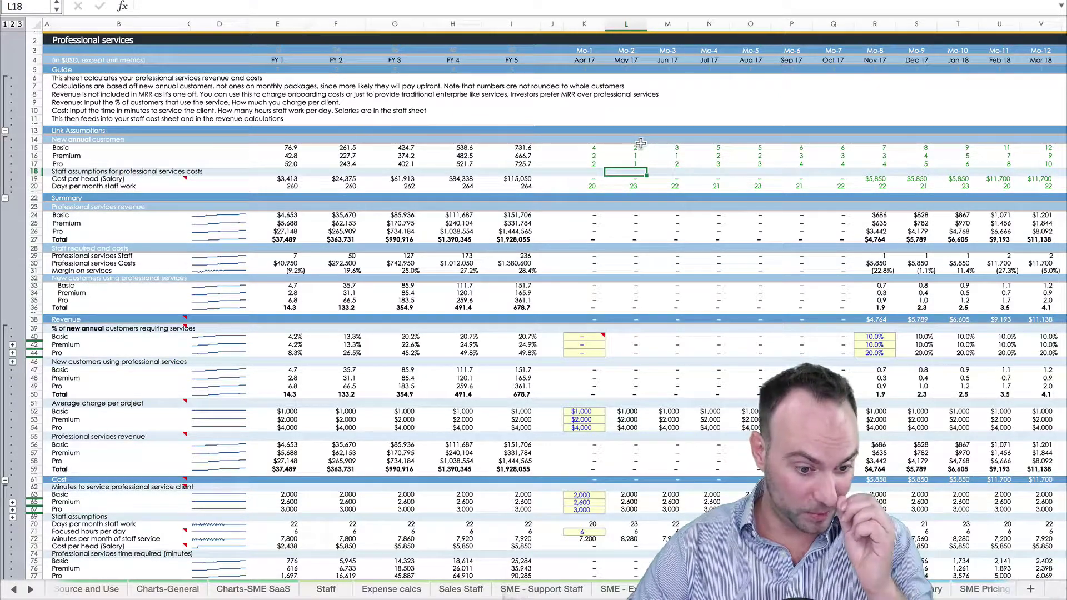
key(Down)
key(Down)
key(Down)
key(Down)
key(Down)
key(Down)
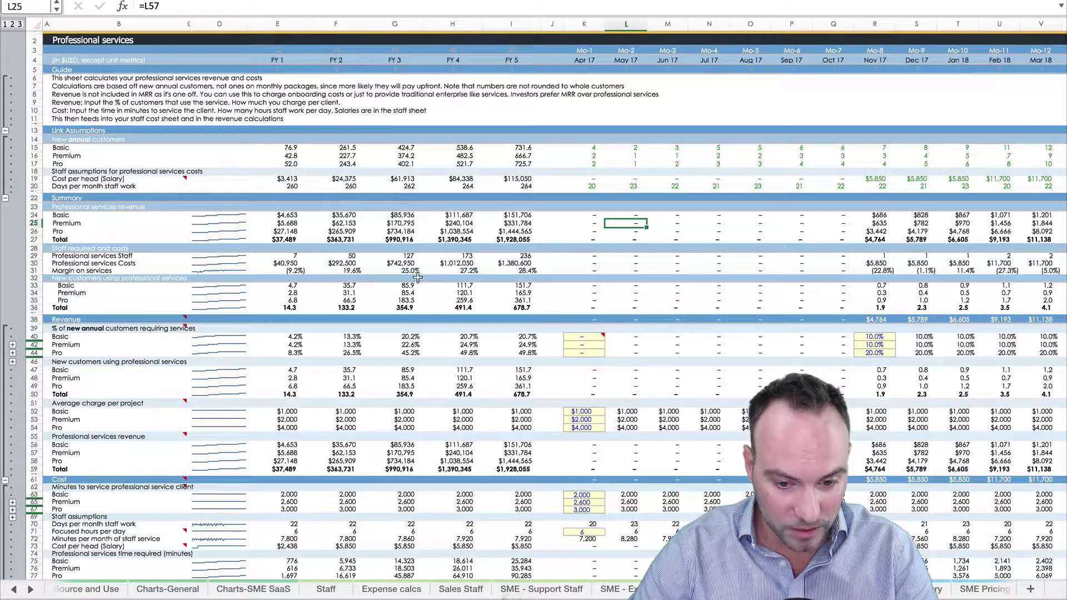
- Review the margin on services for FY 1 and FY 5 and the FY 5 total of new customers using professional services
click(305, 271)
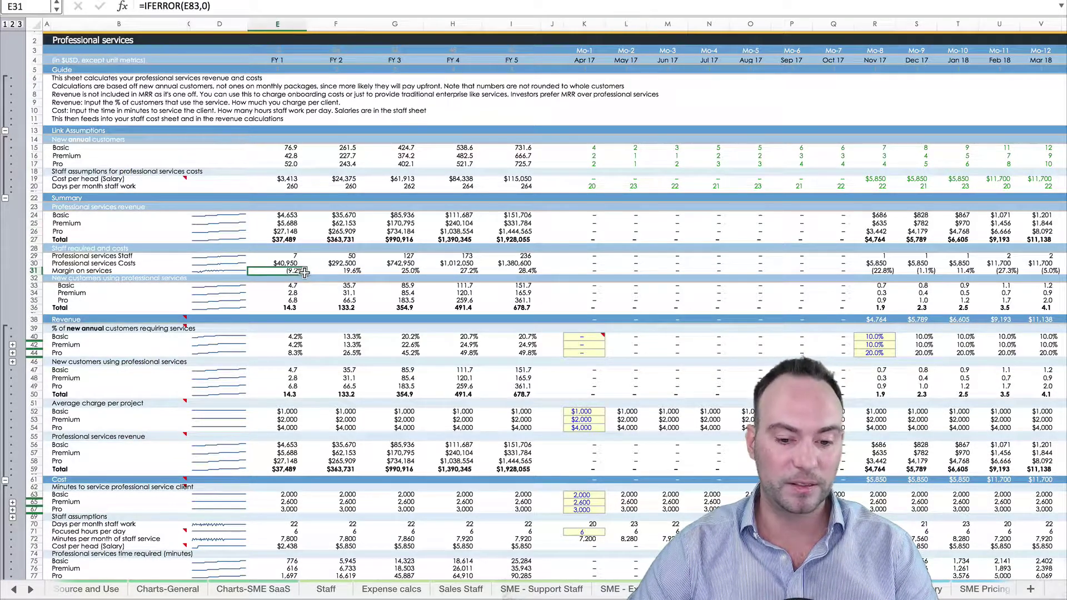
click(512, 278)
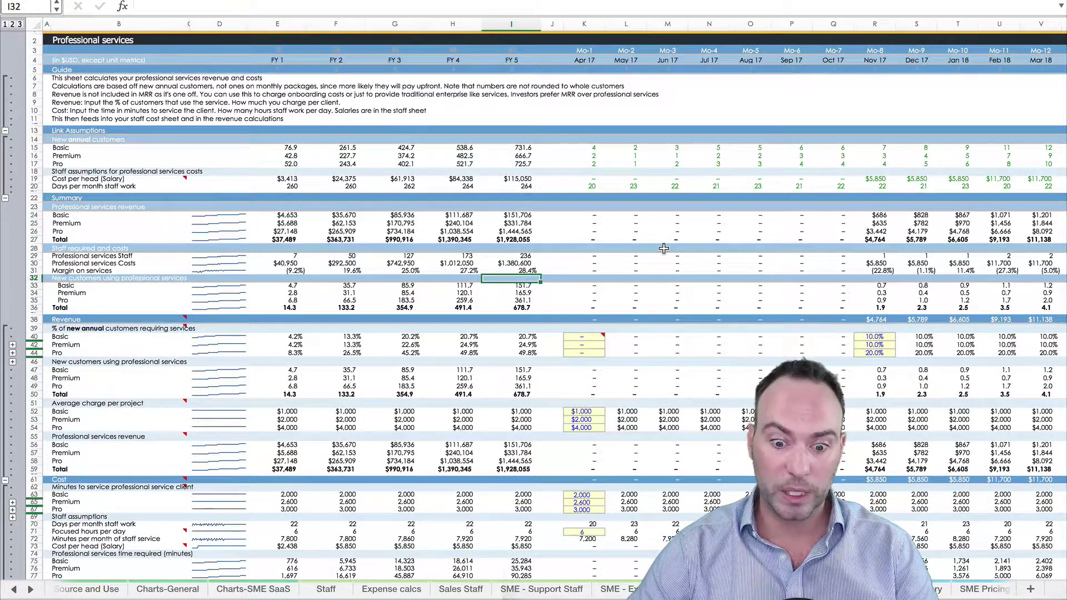
key(Up)
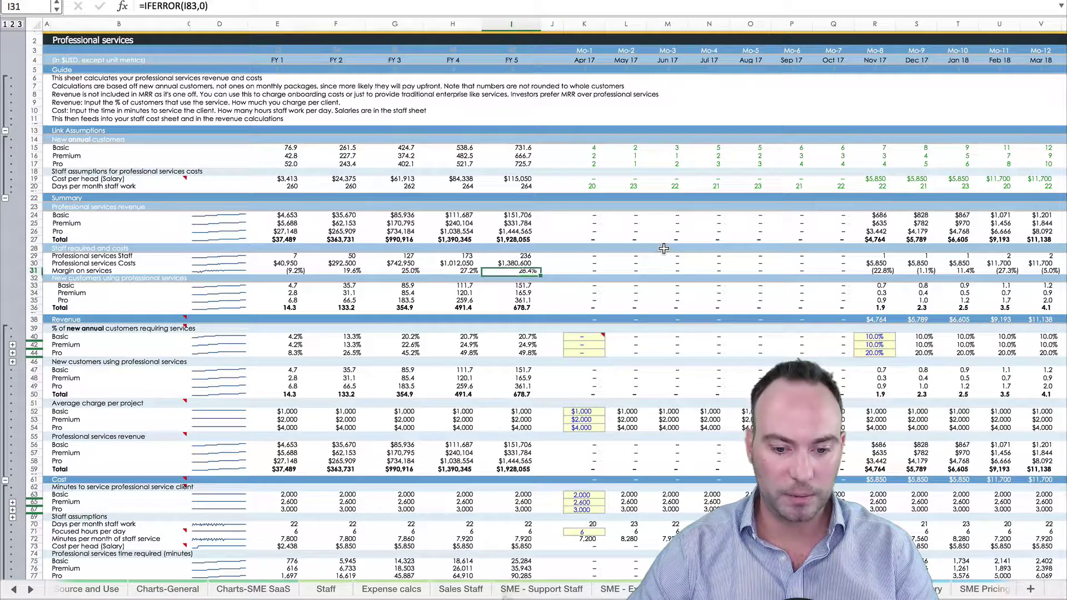
click(525, 308)
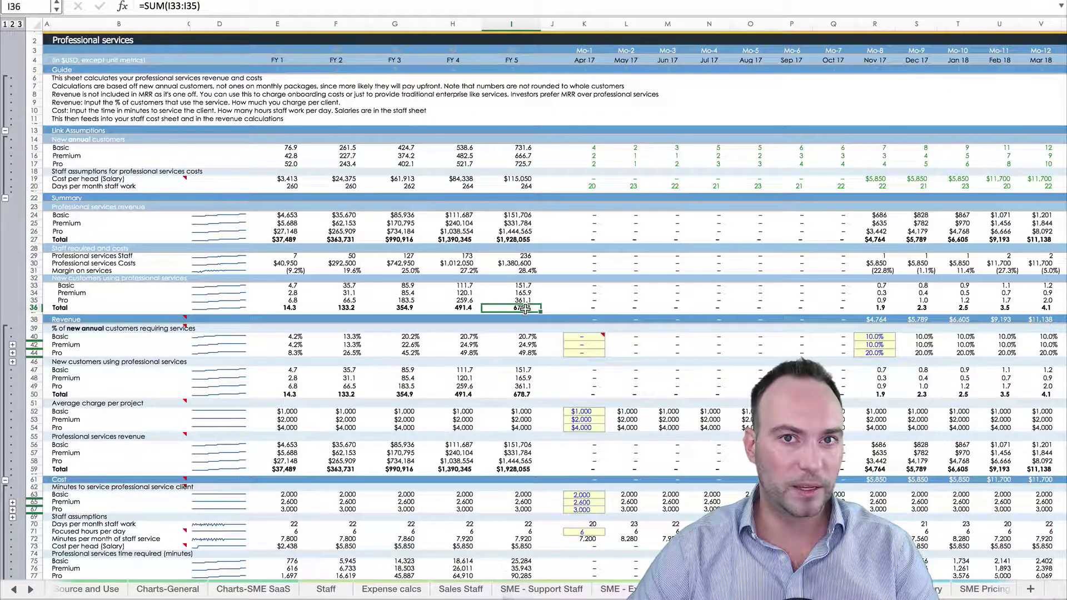
- Expand all grouped rows on the sheet to reveal the optimisation percentages
click(20, 25)
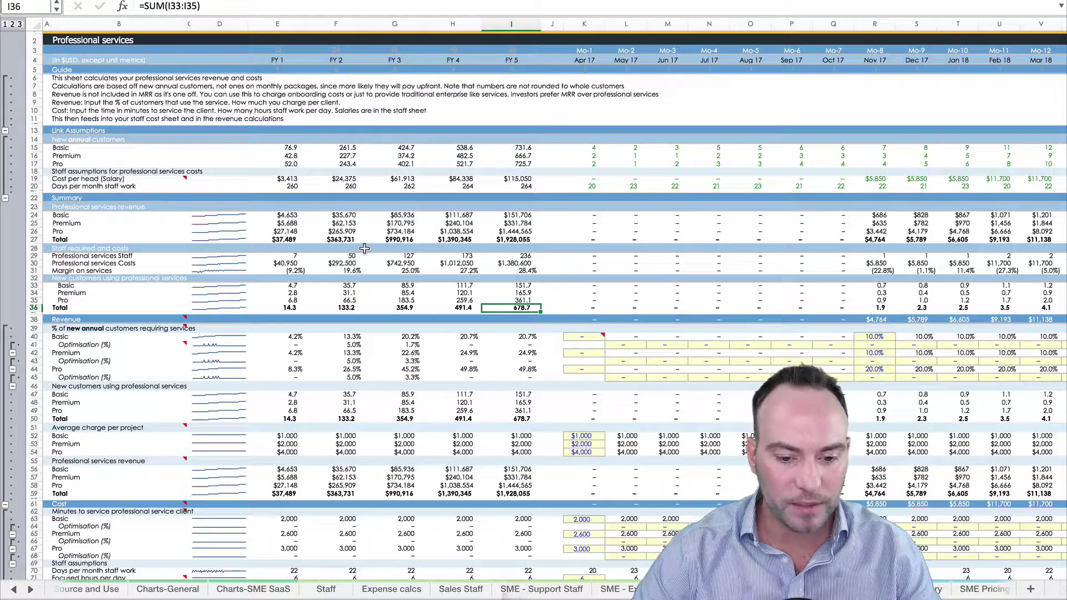
click(611, 278)
right_click(611, 278)
key(Escape)
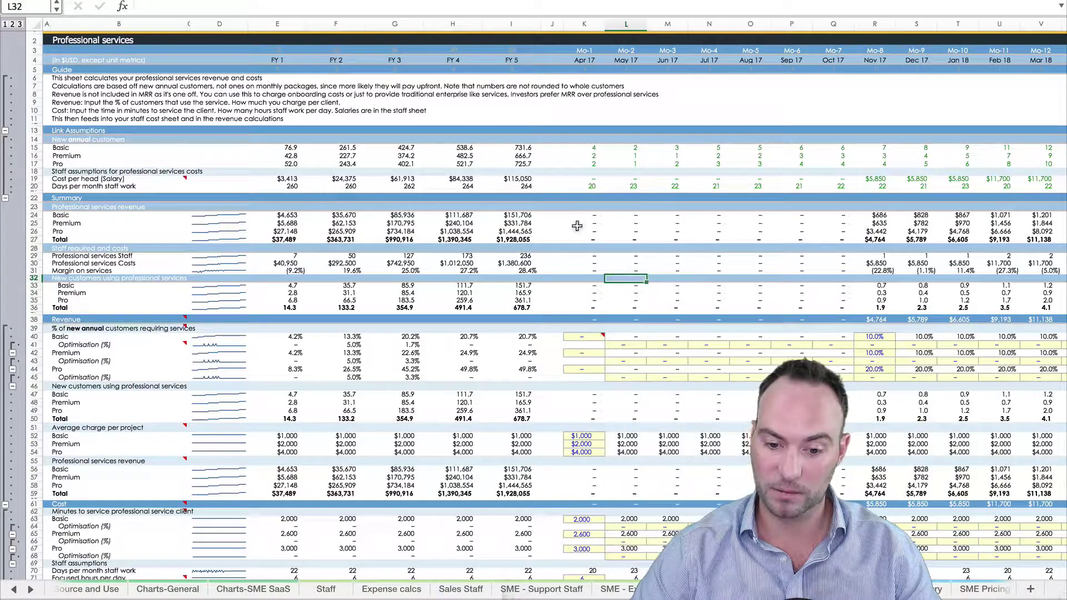
click(551, 239)
- Read the note on the percentage of new annual customers requiring services in B39 and check the linked new annual customers section
scroll(557, 243, down, 5)
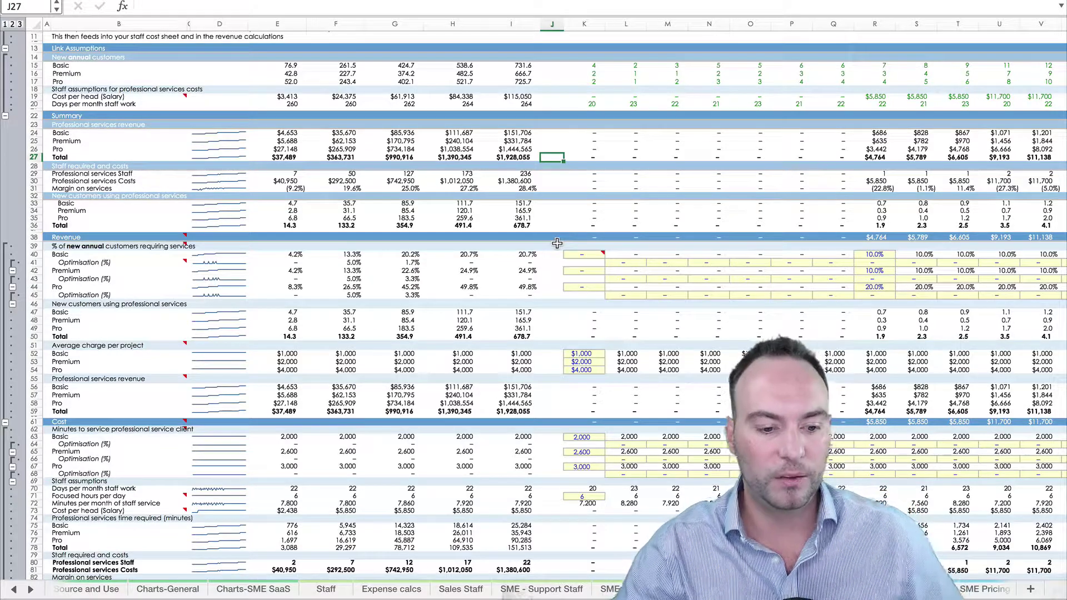
click(75, 246)
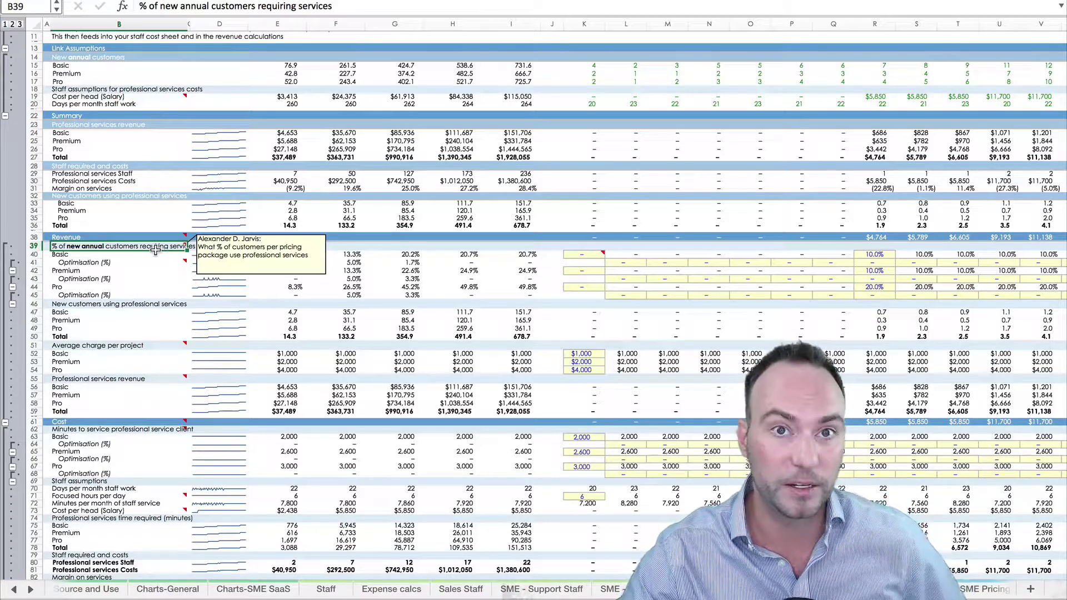
scroll(267, 211, up, 3)
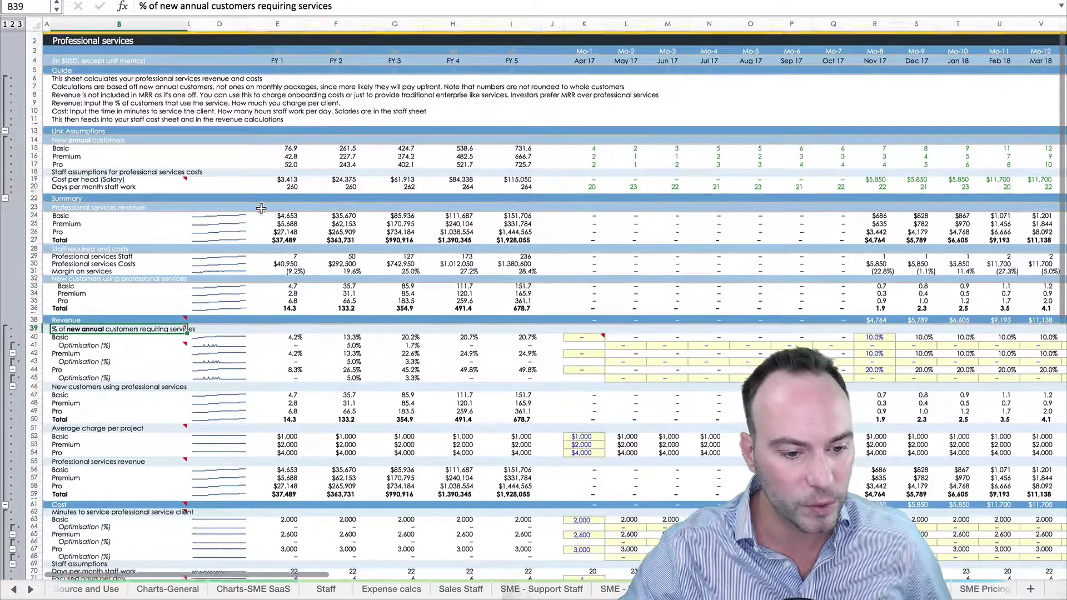
click(81, 139)
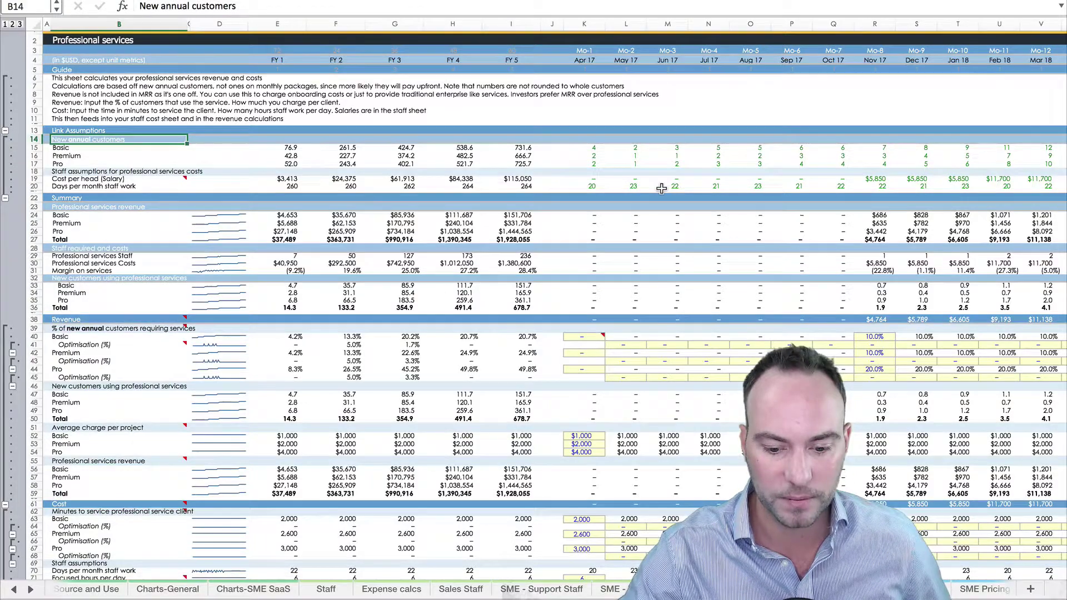
- Examine how the optimisation percentages in rows 41 to 45 affect the share of customers requiring services across the months
scroll(661, 189, down, 6)
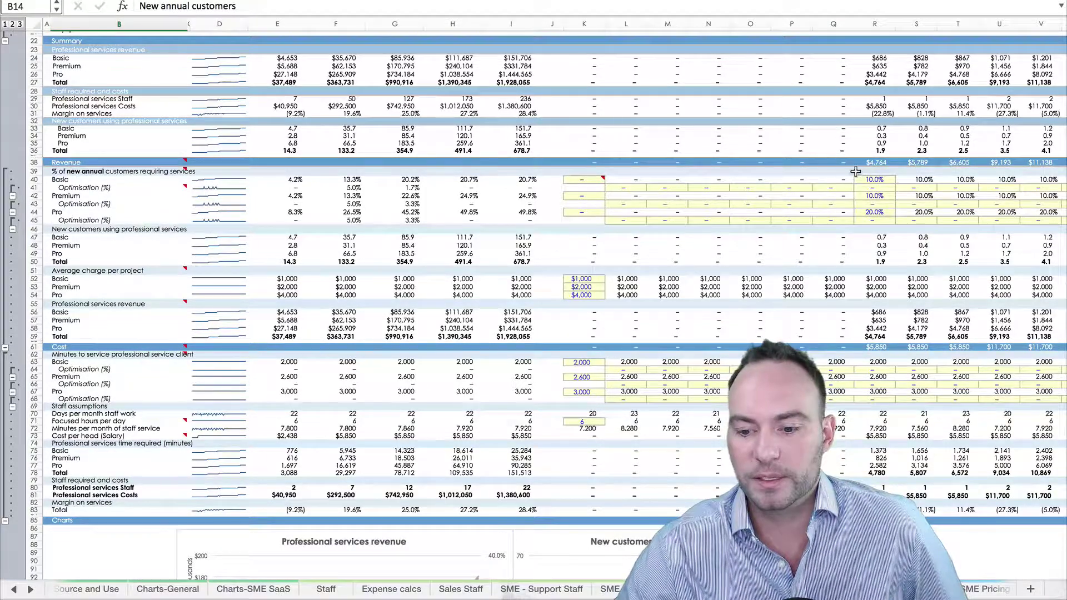
scroll(895, 189, right, 4)
scroll(894, 189, up, 3)
scroll(898, 190, right, 9)
scroll(898, 191, up, 3)
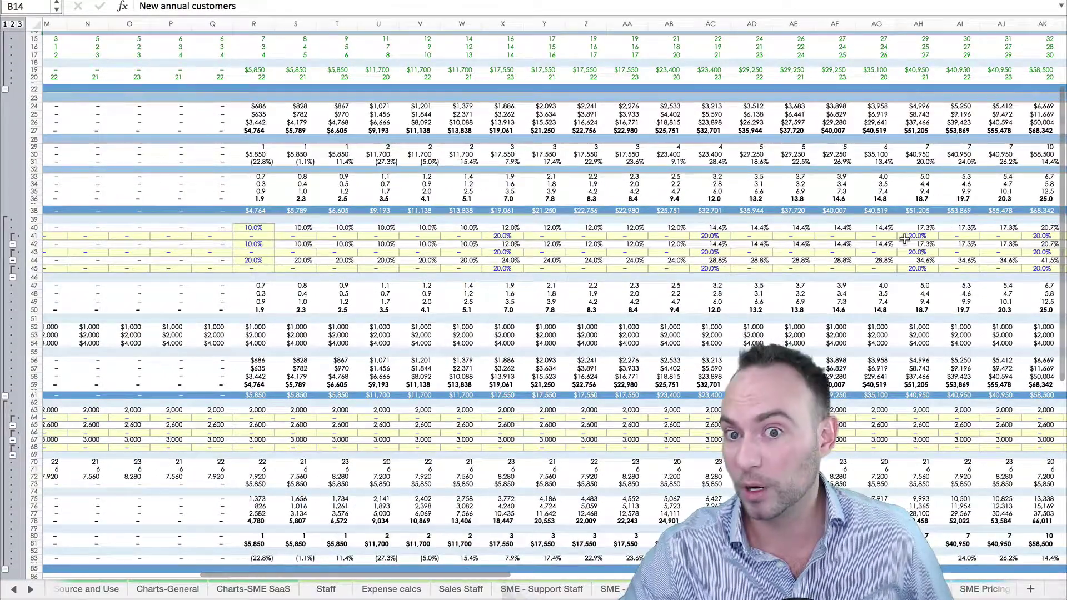
scroll(939, 227, left, 12)
scroll(939, 228, up, 5)
scroll(904, 239, down, 6)
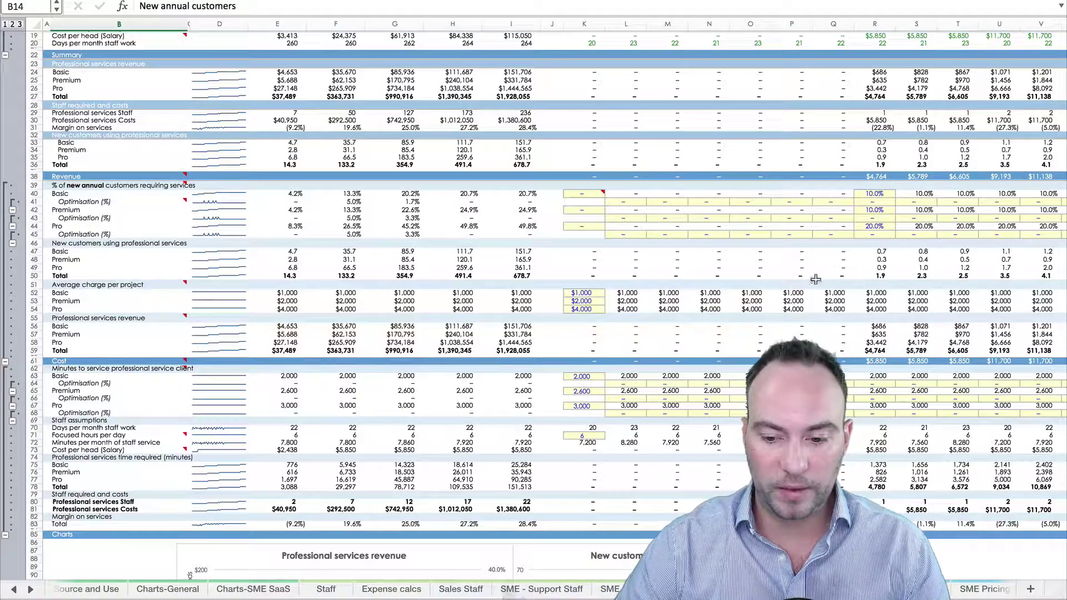
- Inspect the formula in R47 for new Basic customers using professional services and trace its references to R15 and R40
click(873, 251)
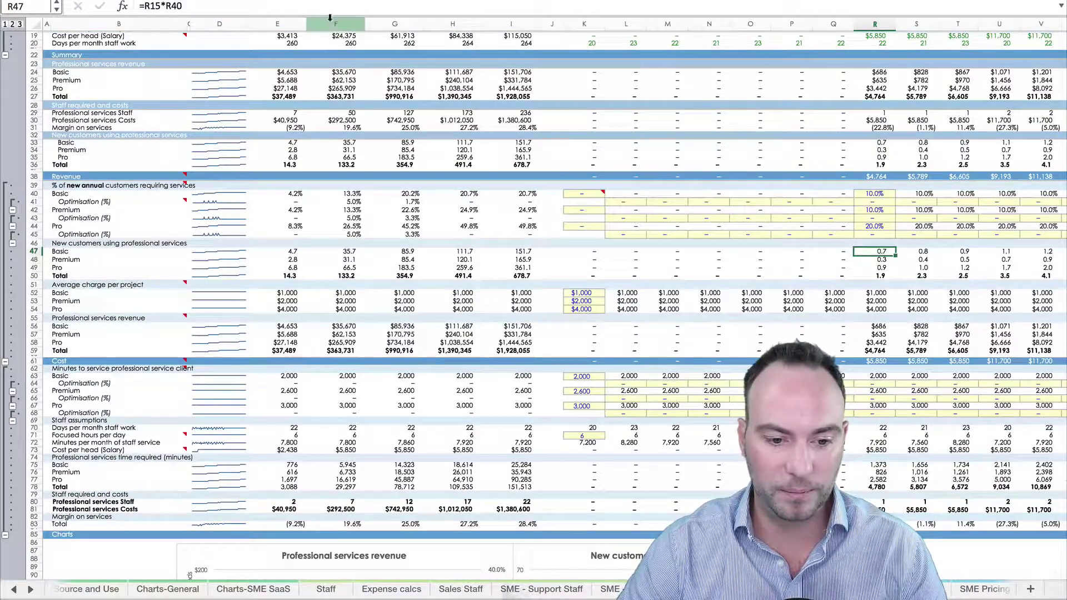
click(331, 4)
scroll(654, 209, up, 6)
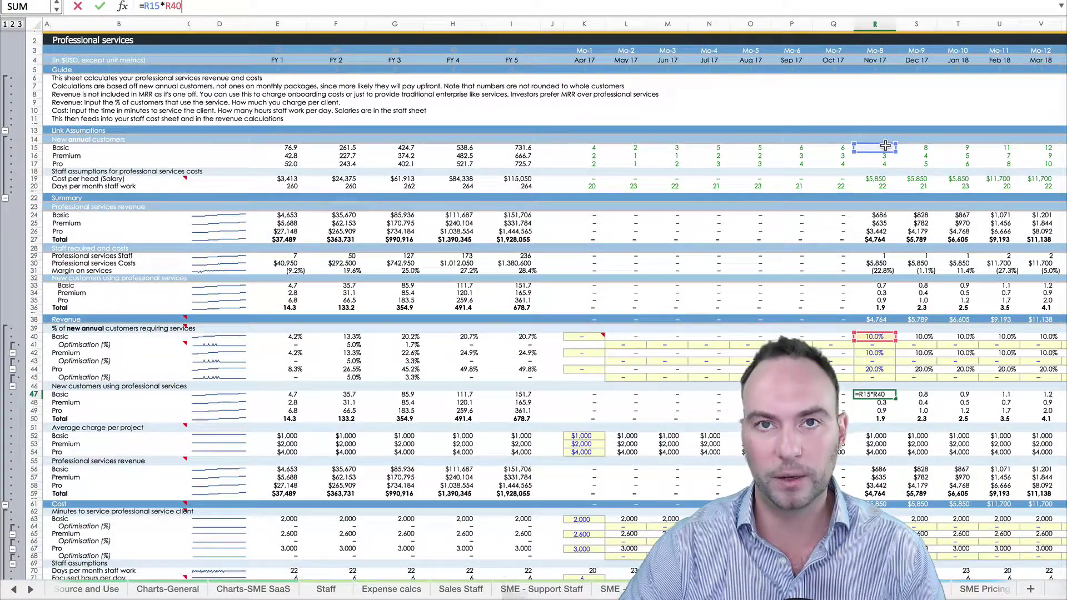
key(Escape)
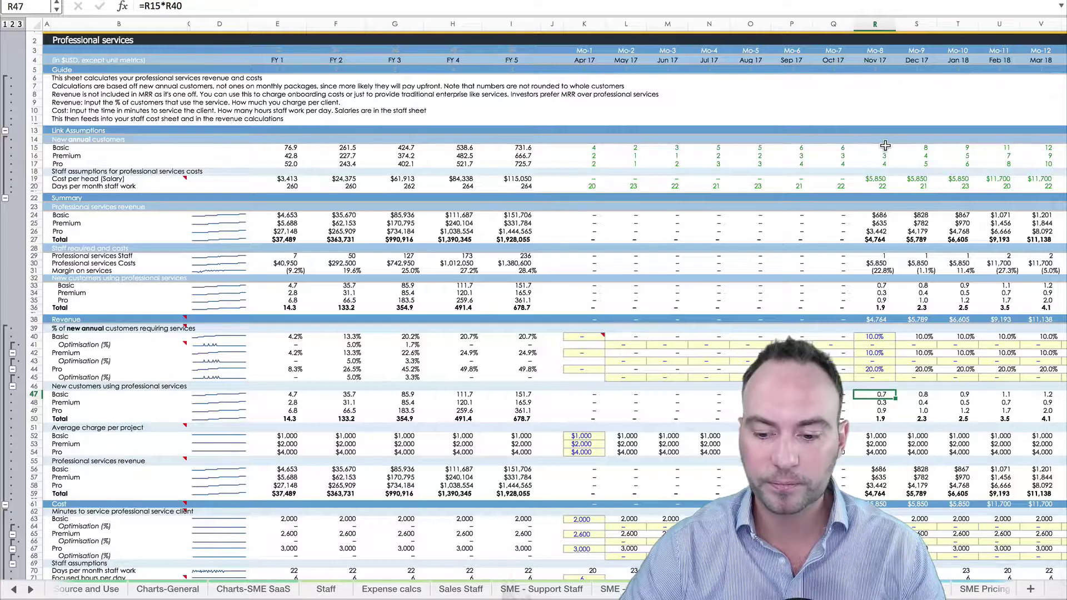
- Inspect the Basic professional services revenue formula in R56 and its references to customers and average charge per project
scroll(884, 145, down, 5)
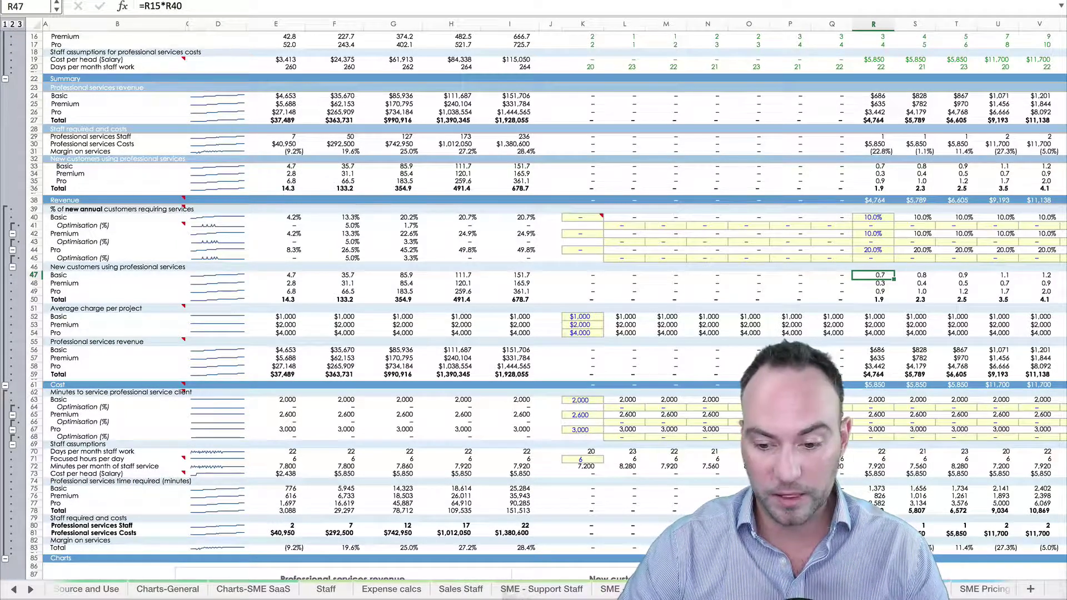
click(870, 349)
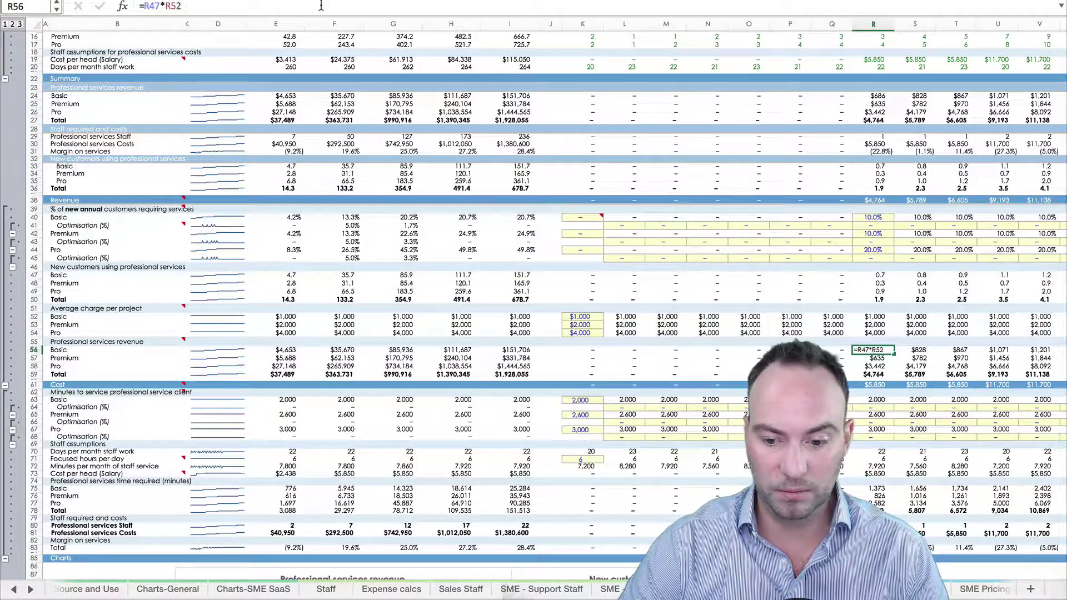
key(F2)
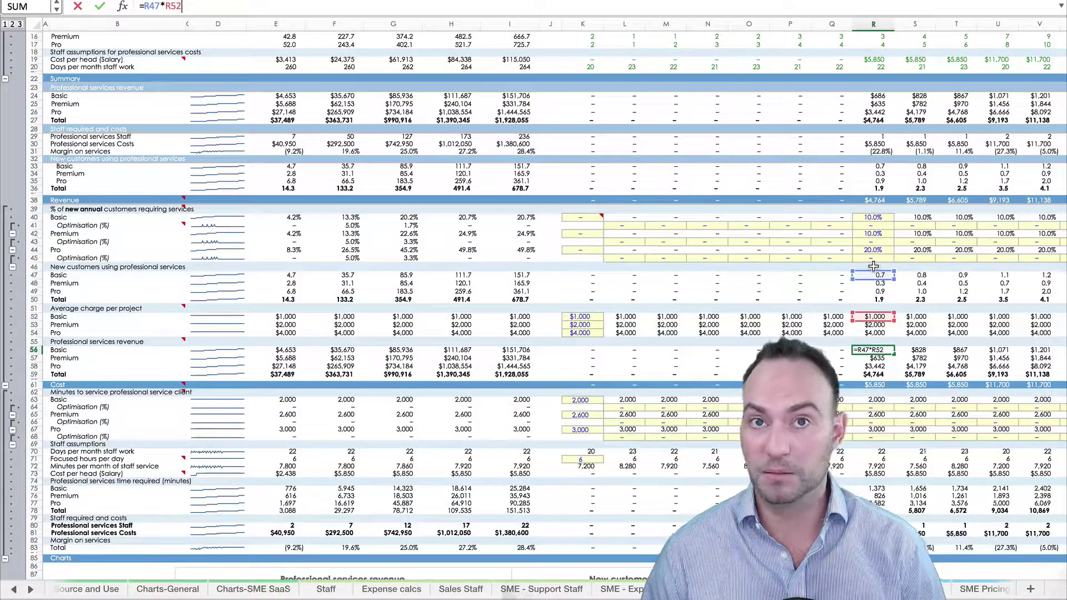
key(Return)
- Review the cost assumptions for minutes to service a client and the focused hours per day input in K71
scroll(722, 333, down, 8)
click(600, 210)
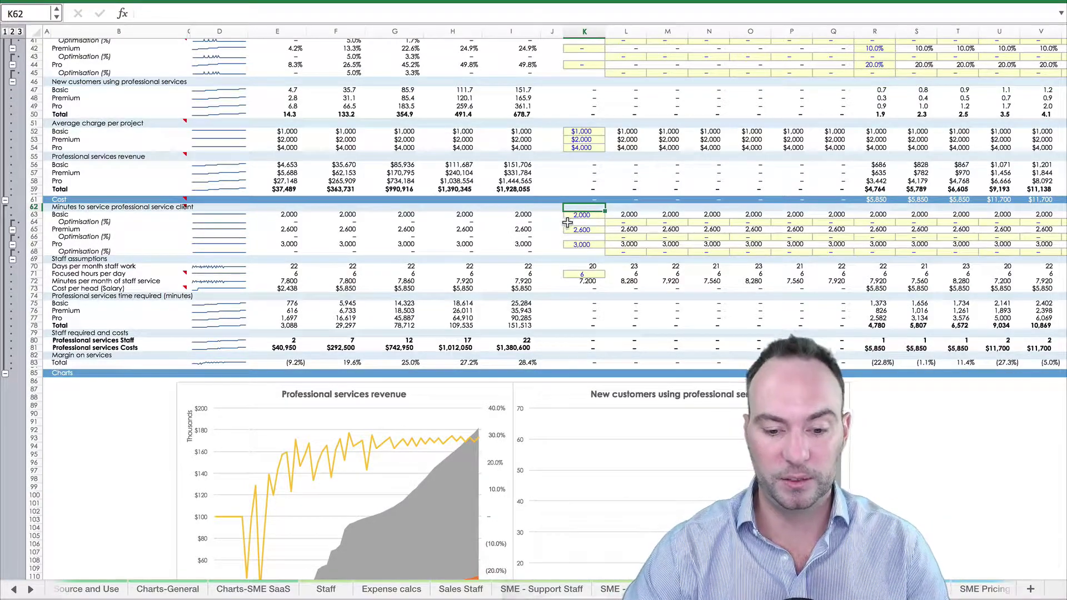
click(588, 275)
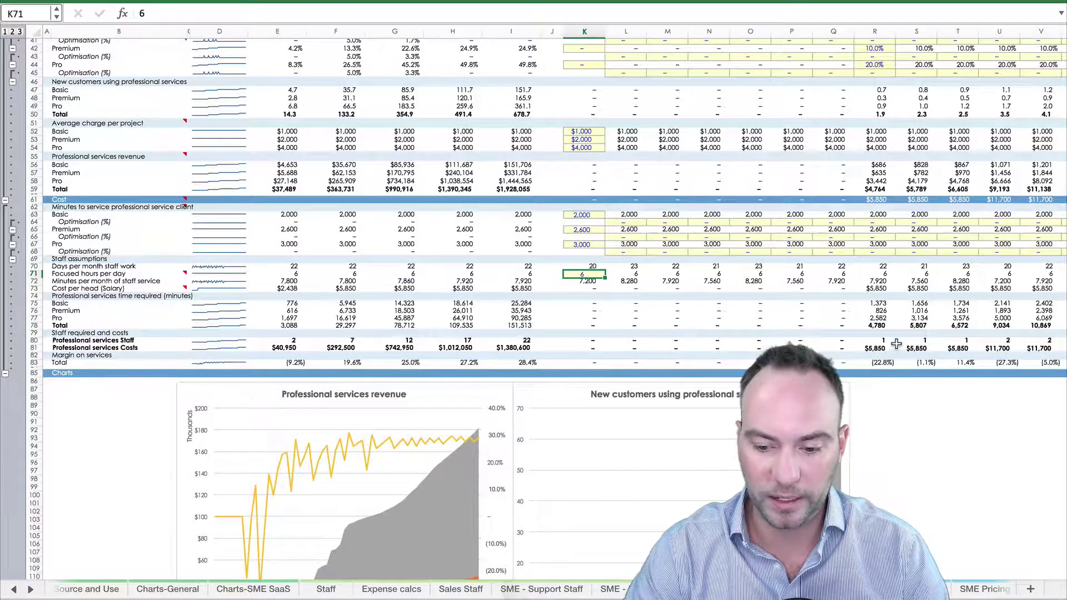
- Examine the margin on services formula in R83 against total revenue in R59, and follow the margin across the months
scroll(890, 351, up, 4)
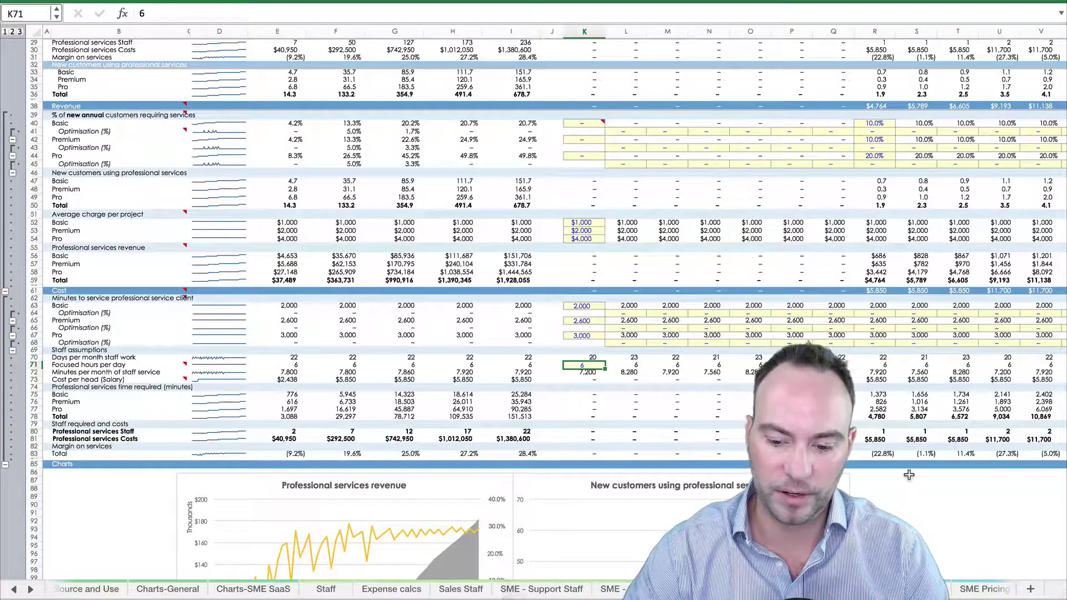
click(887, 457)
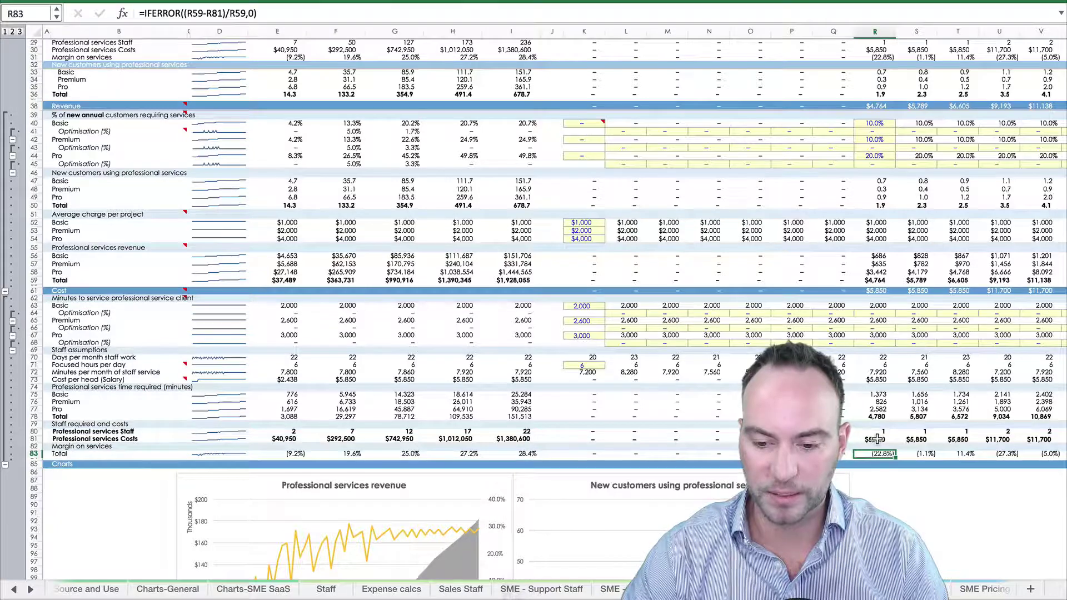
click(885, 278)
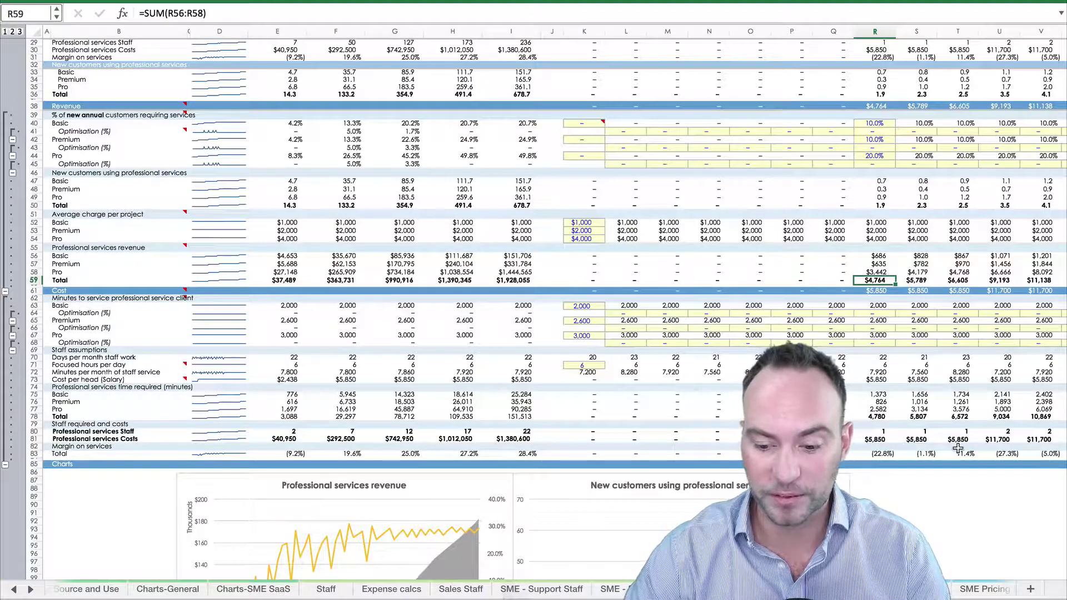
click(891, 454)
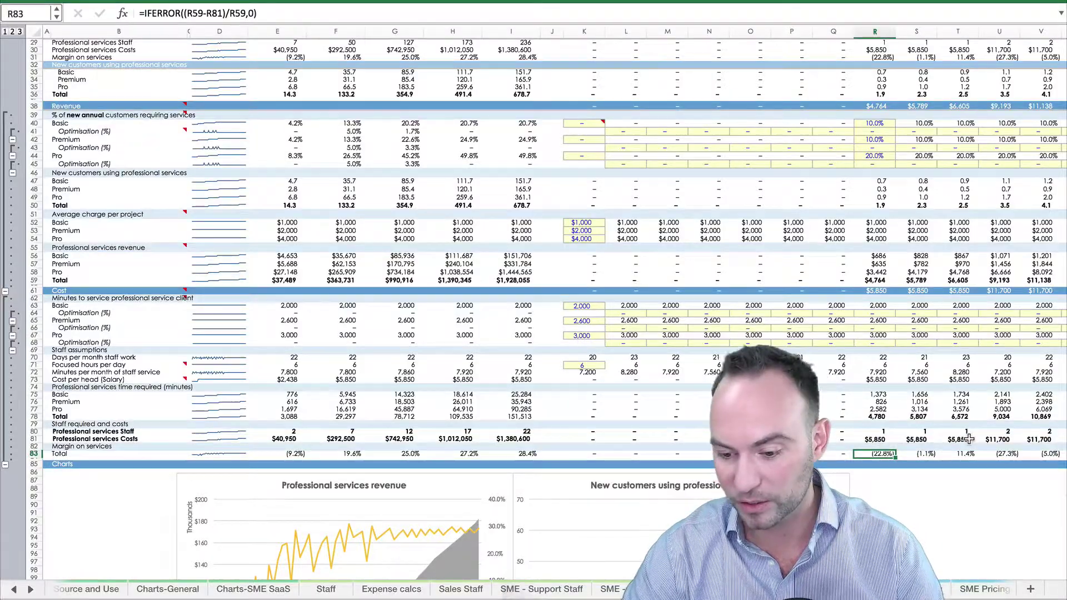
scroll(968, 439, right, 10)
scroll(968, 439, up, 2)
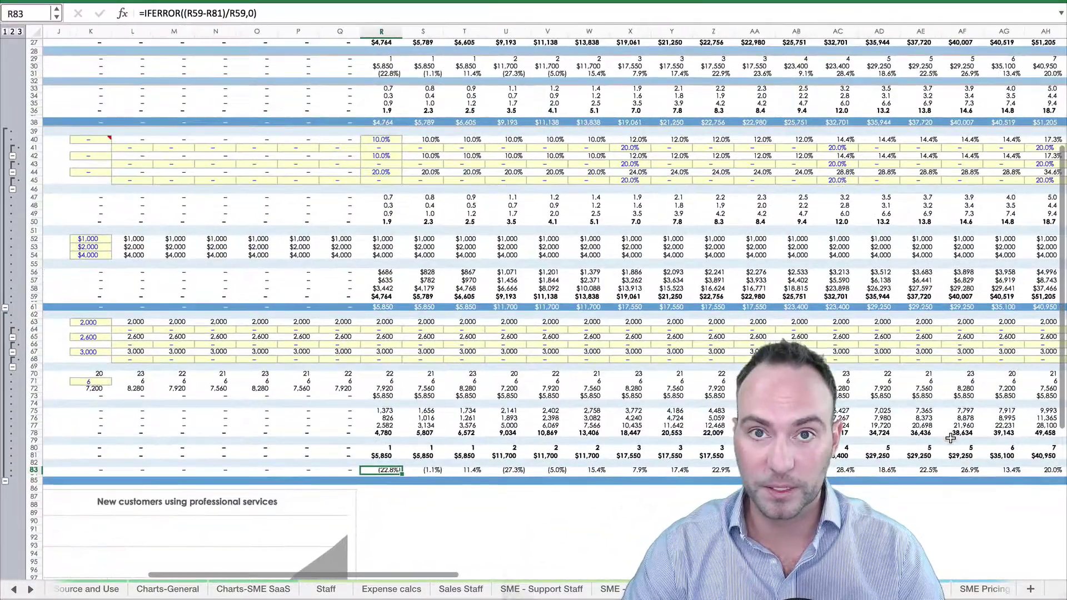
- Review the guide, link assumptions and summary sections of the Professional services sheet alongside its fiscal-year figures
scroll(968, 439, left, 10)
scroll(968, 439, up, 8)
scroll(951, 439, down, 2)
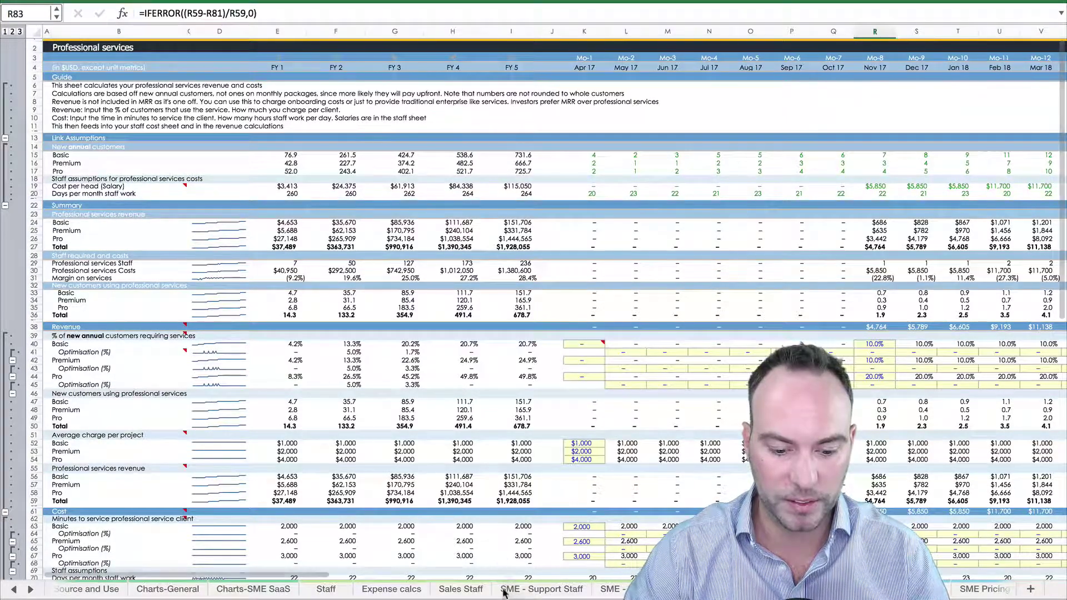
- On the Staff sheet, inspect the calculated Professional services Staff row under COGS and its headcount link in K268
click(444, 590)
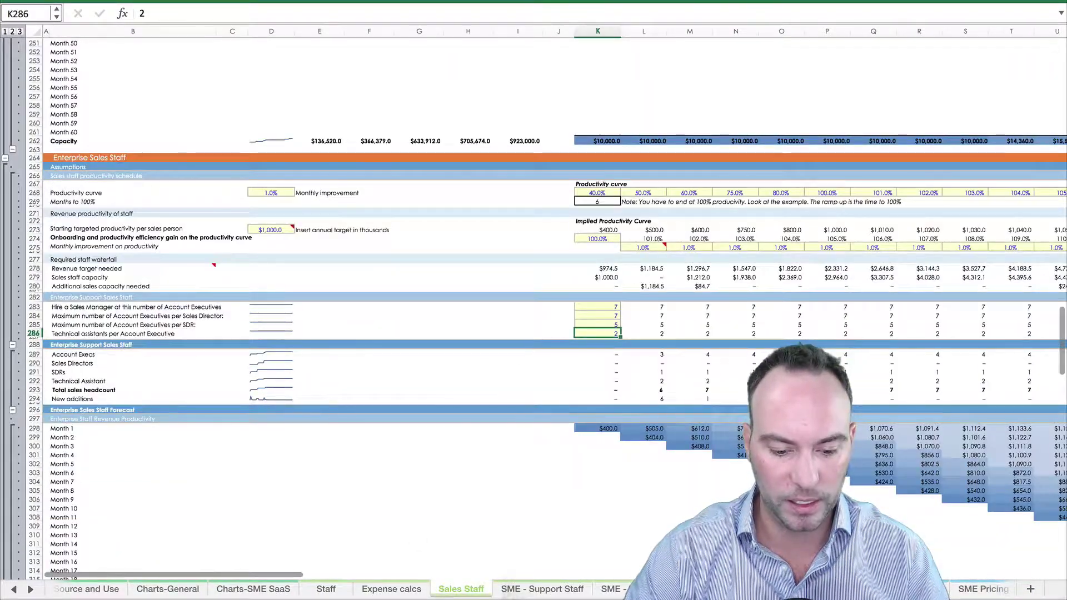
click(327, 590)
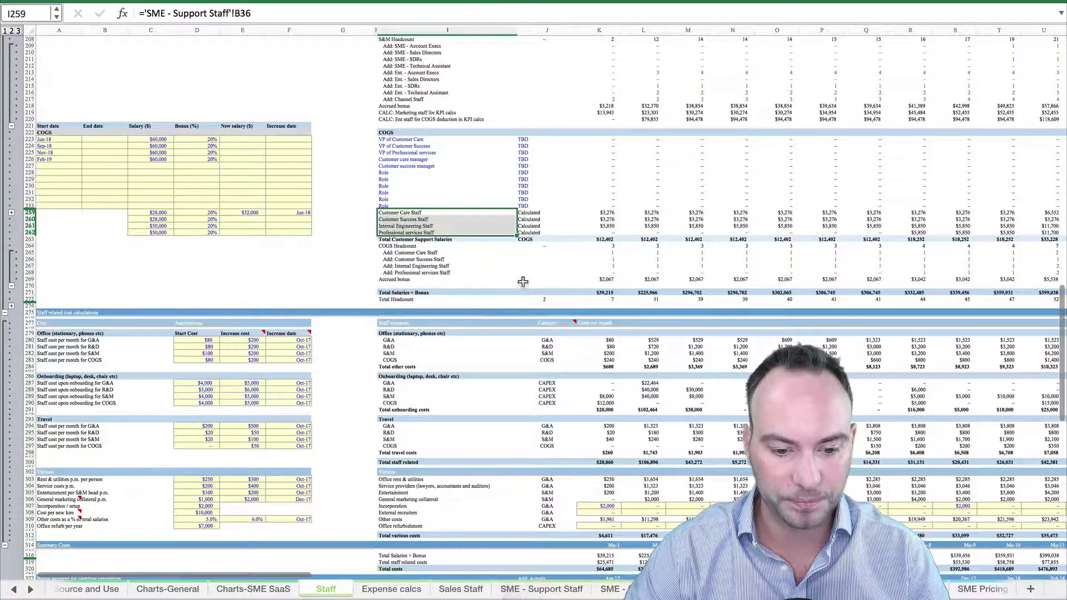
click(480, 266)
drag(426, 233, 550, 240)
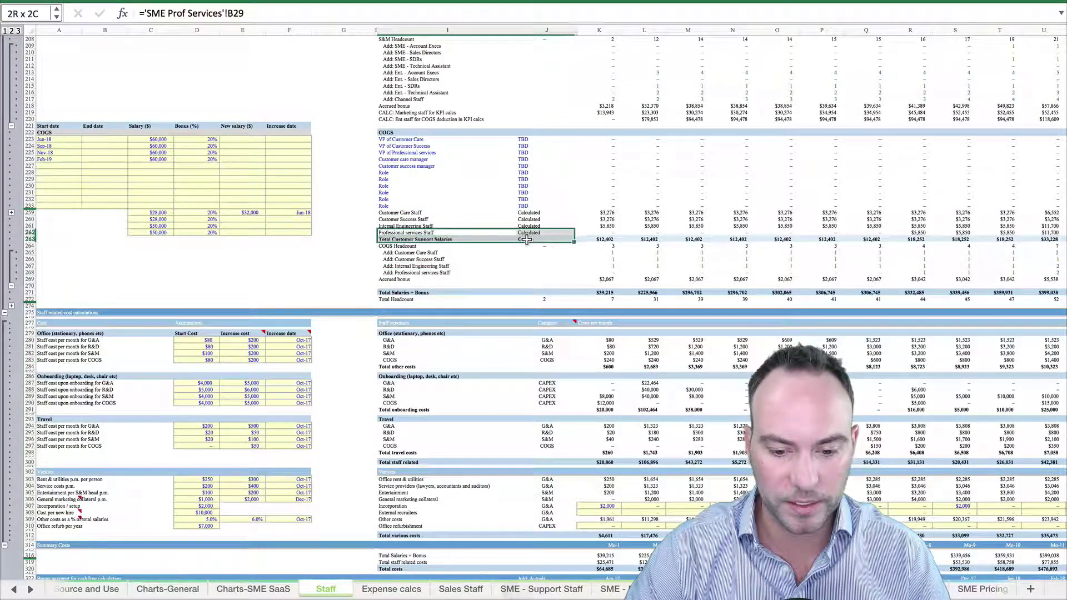
click(611, 273)
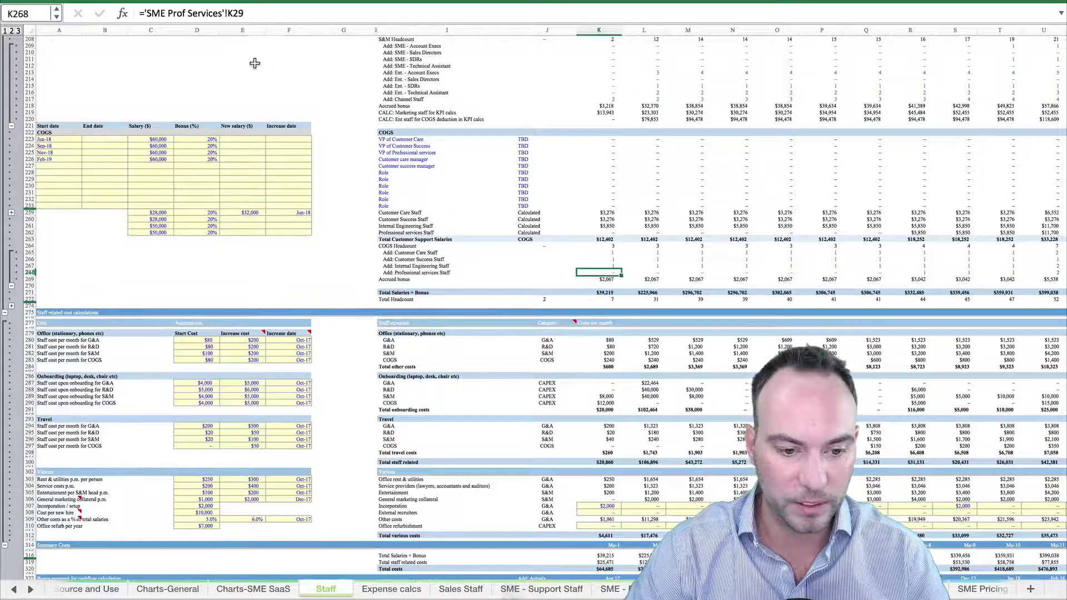
click(522, 220)
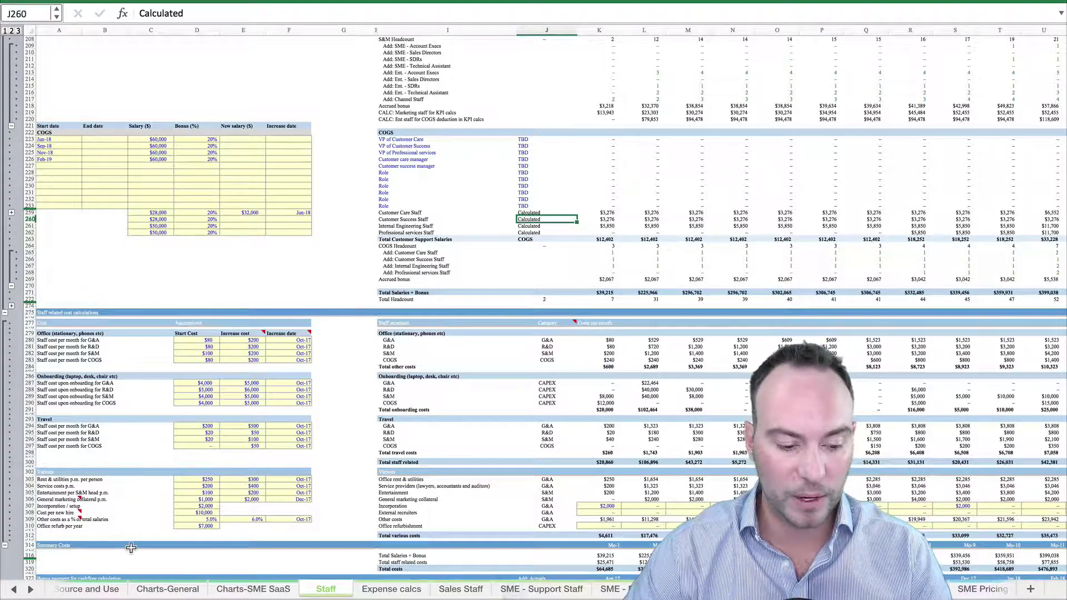
- Look through the workbook's sheets following SME Prof Services, including SME - MRR & Cust Summary
click(31, 588)
click(32, 588)
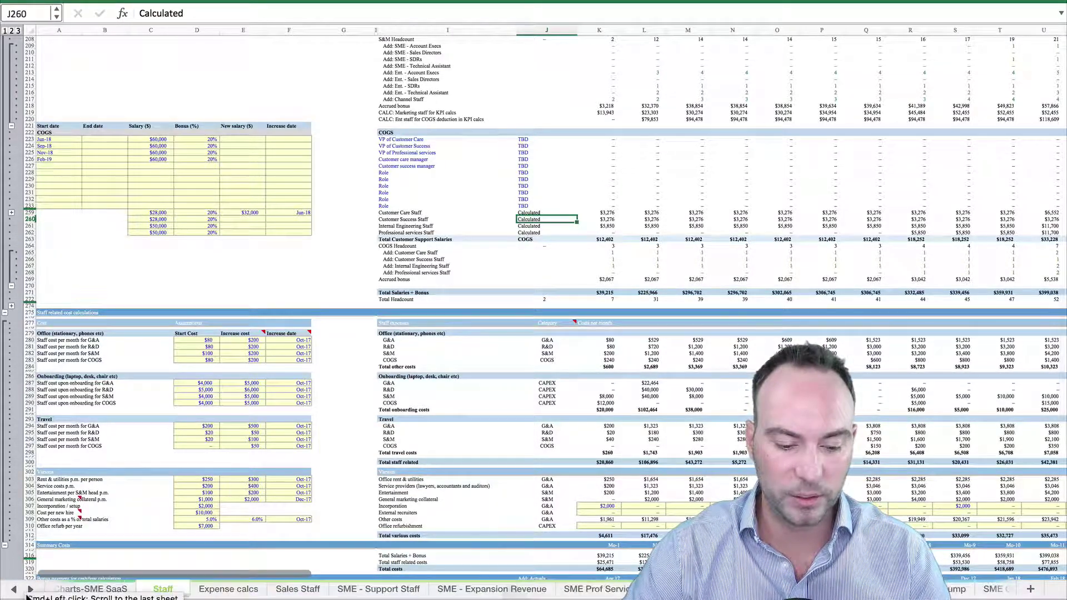
click(31, 590)
click(30, 590)
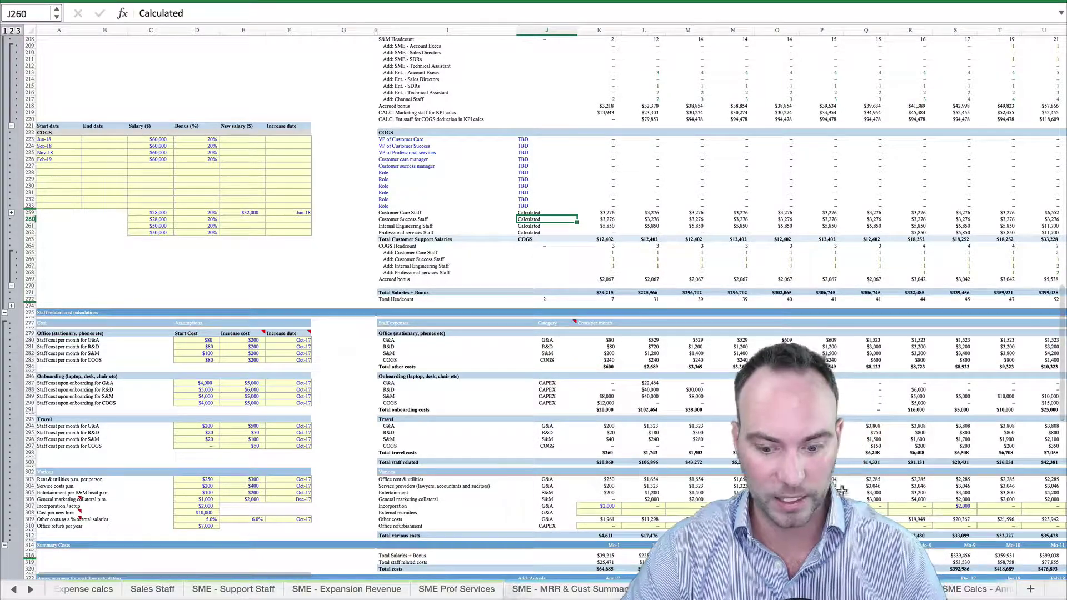
click(715, 453)
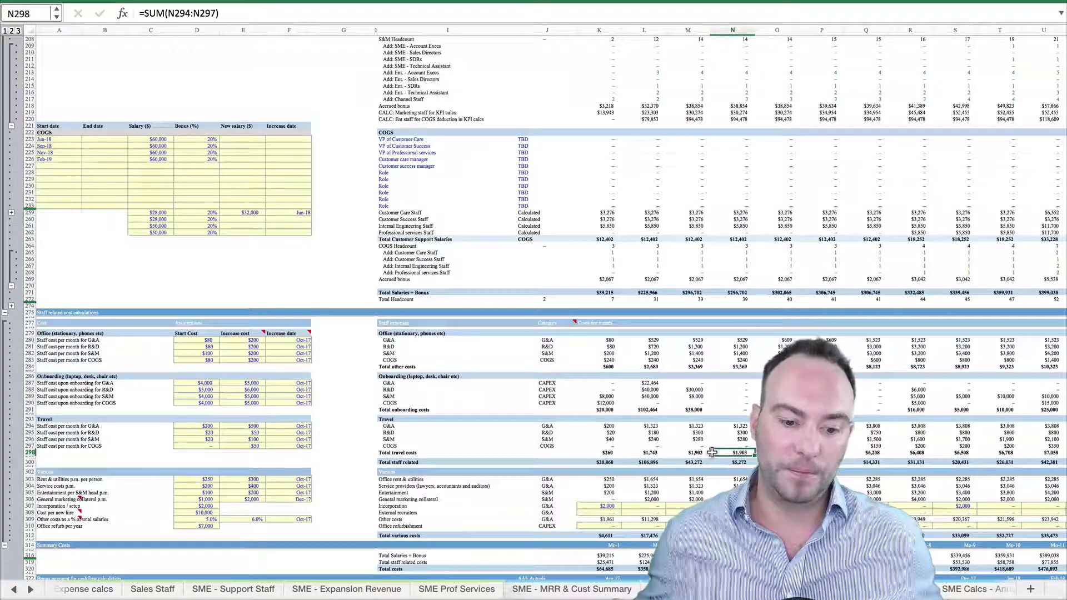